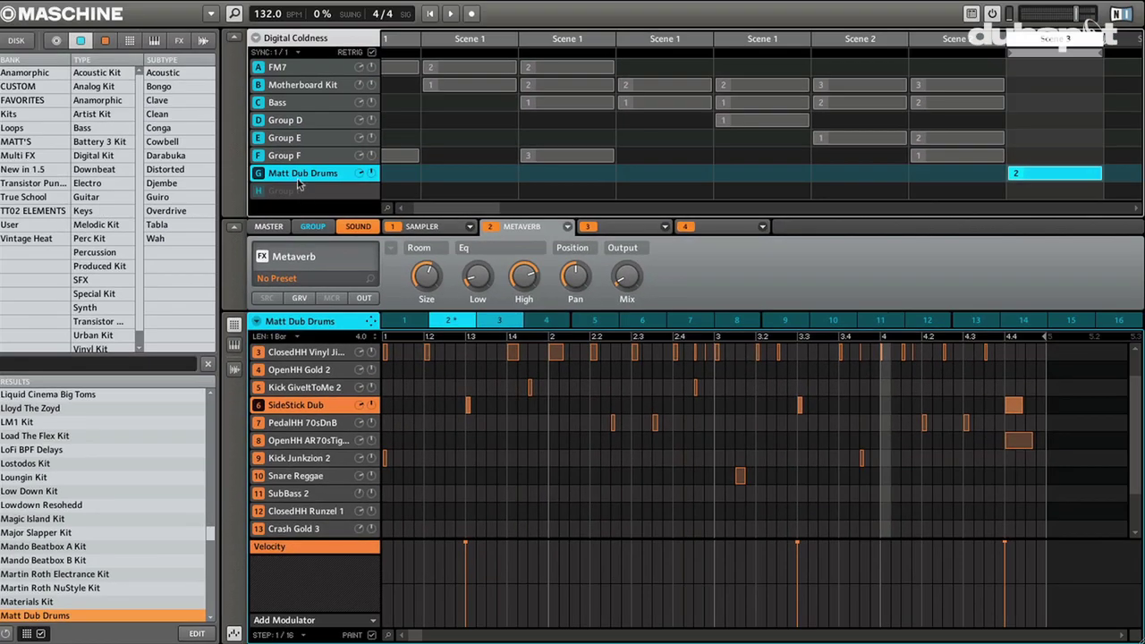
Create an empty Group H from the H slot in the group list.
left_click(299, 194)
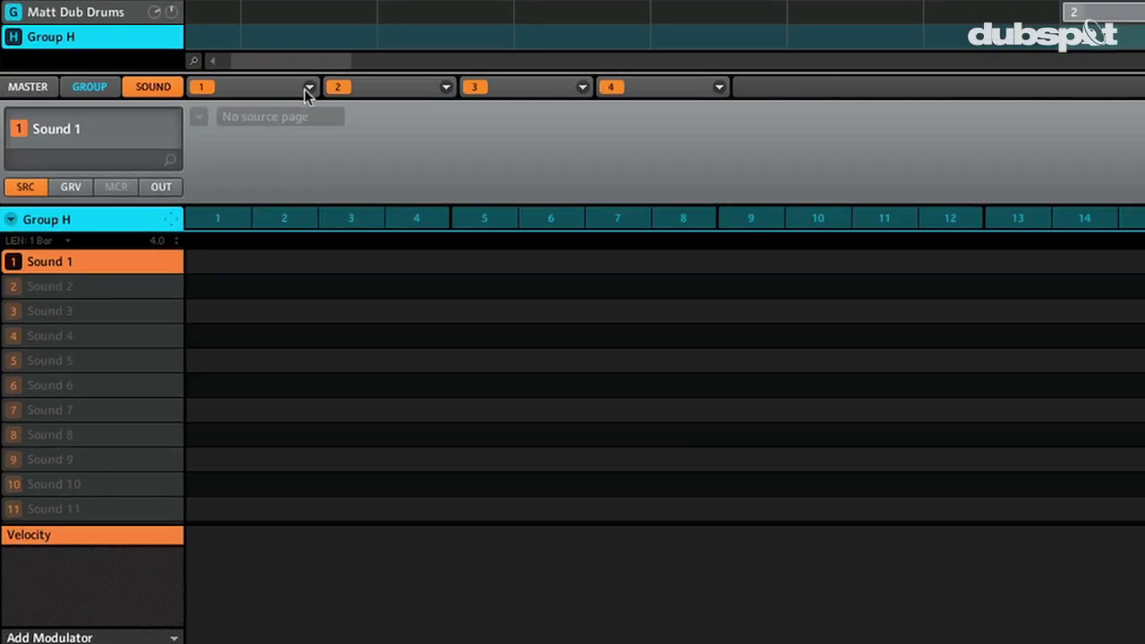
Make the first sound an audio Input and load Beat Delay in the second slot.
left_click(469, 229)
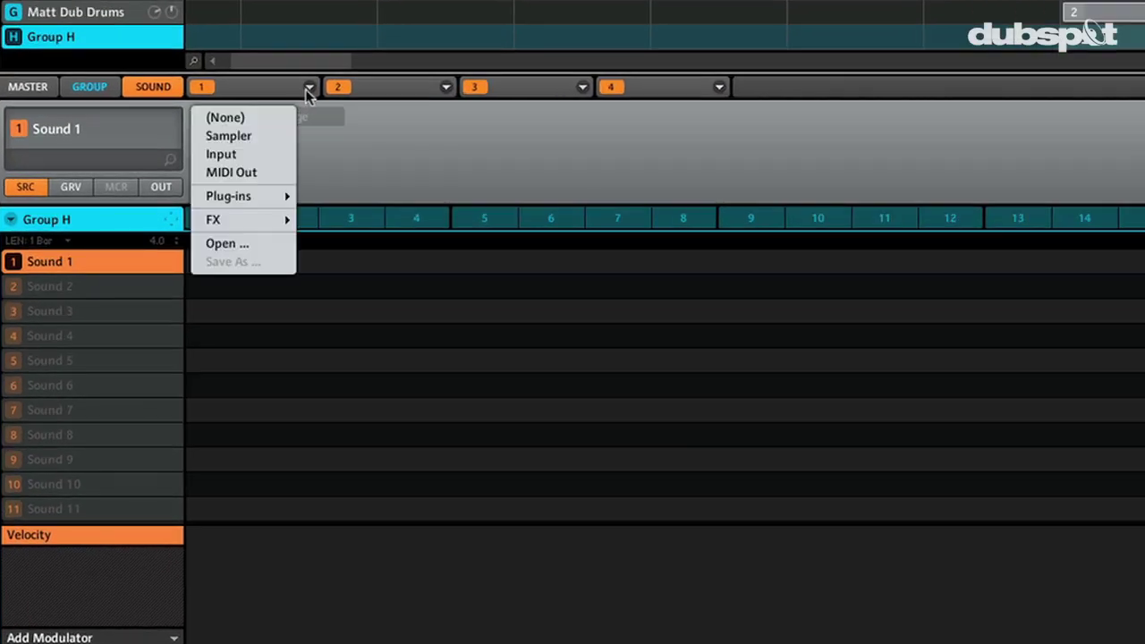
left_click(245, 156)
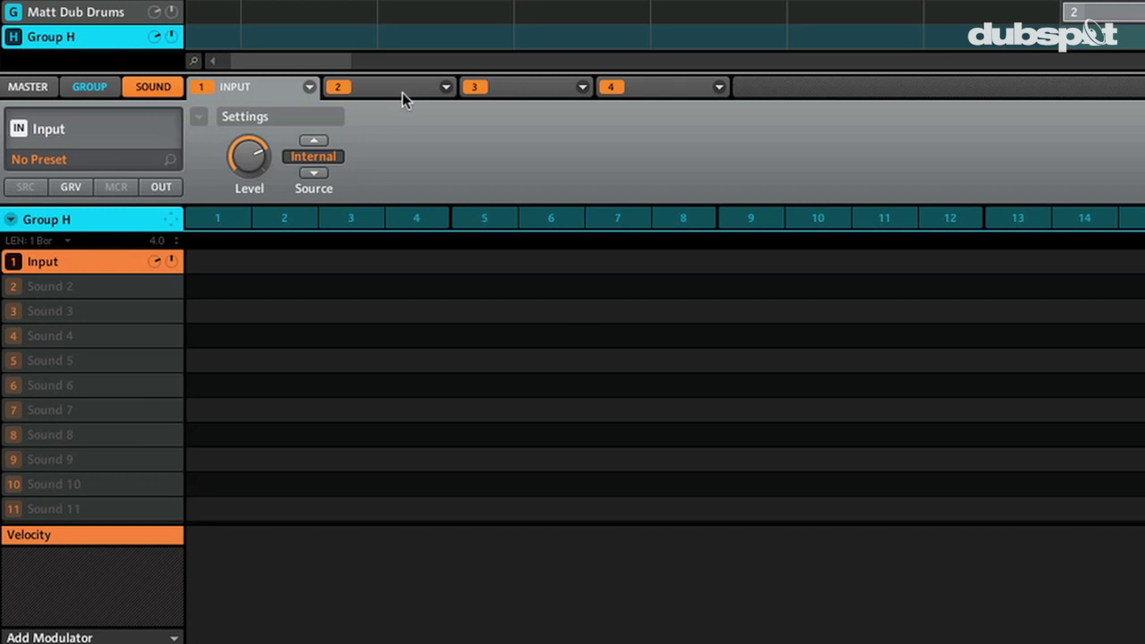
left_click(402, 93)
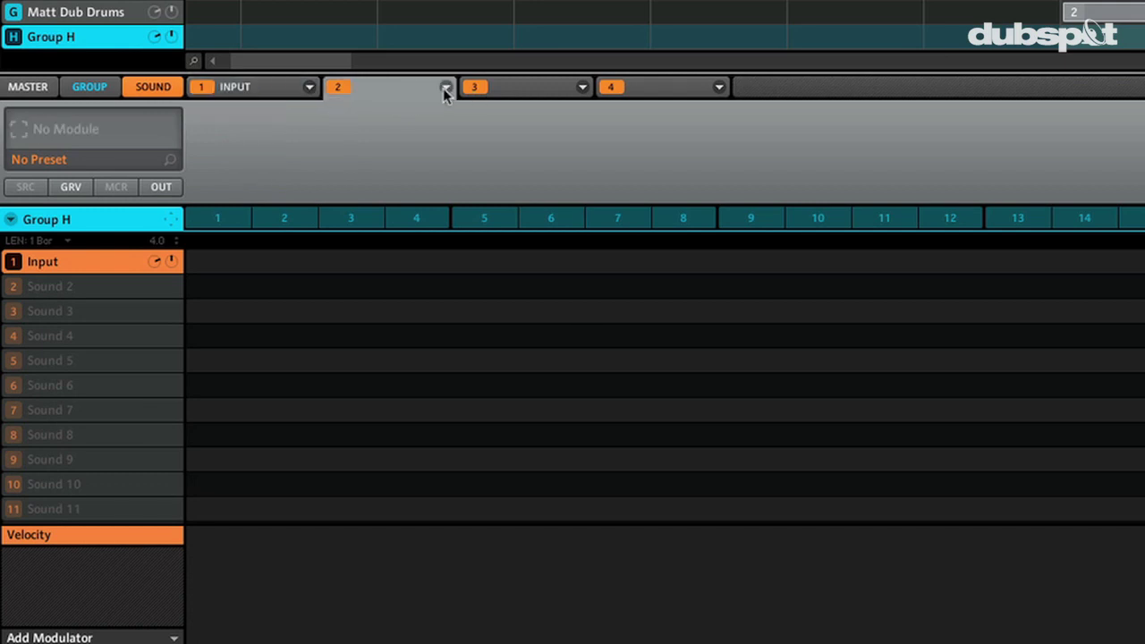
left_click(445, 87)
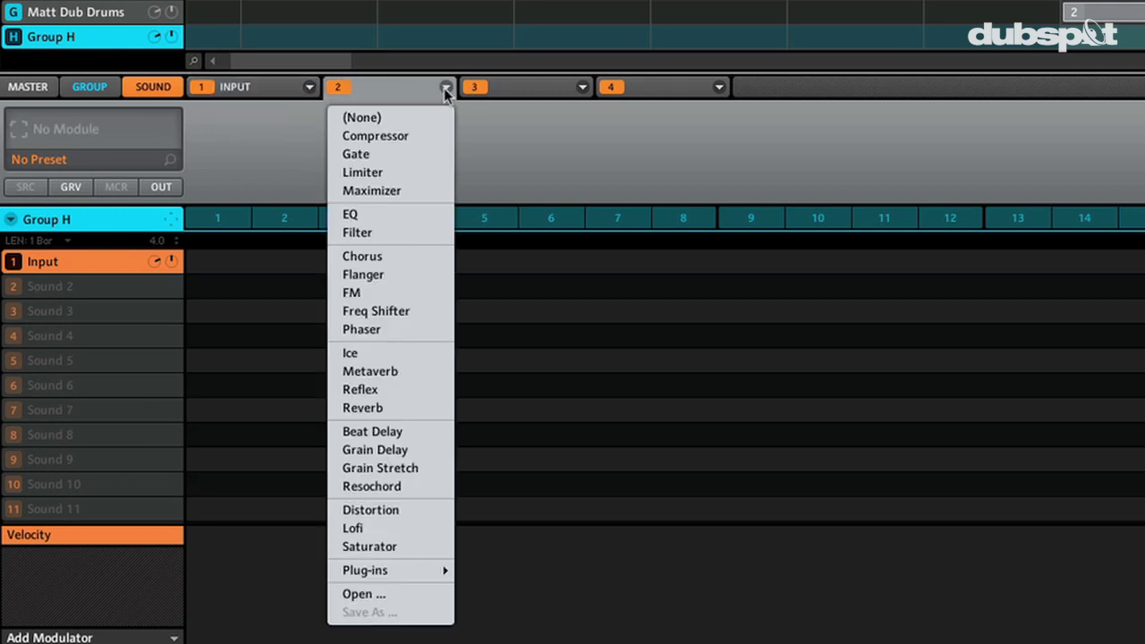
left_click(387, 433)
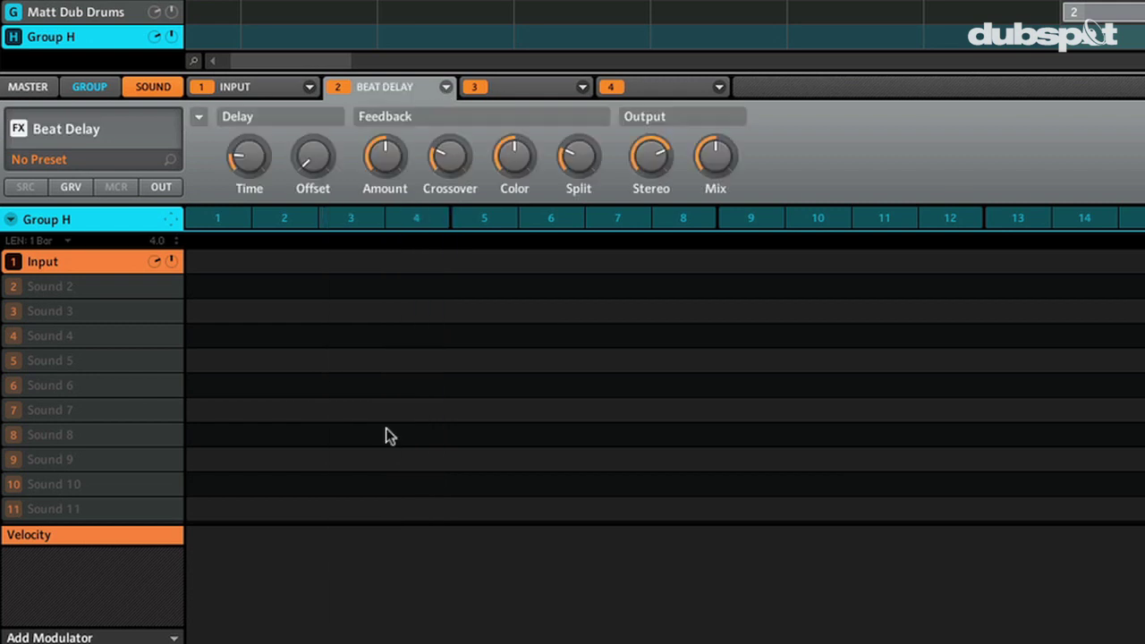
Browse the effects list without changes, then start renaming the Input sound.
left_click(445, 87)
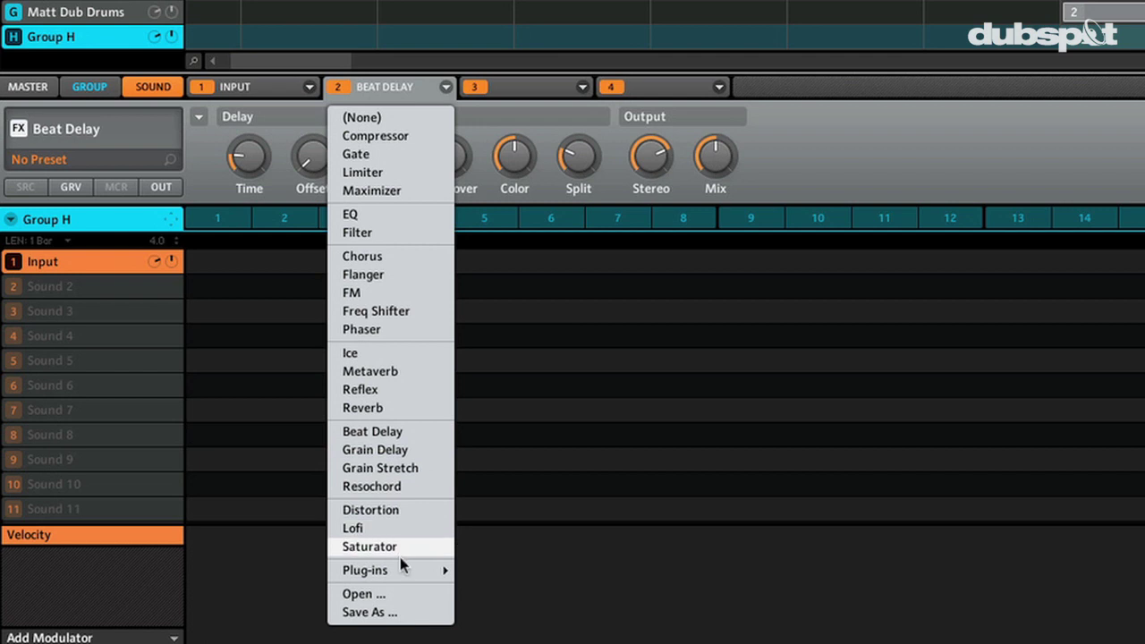
mouse_move(407, 573)
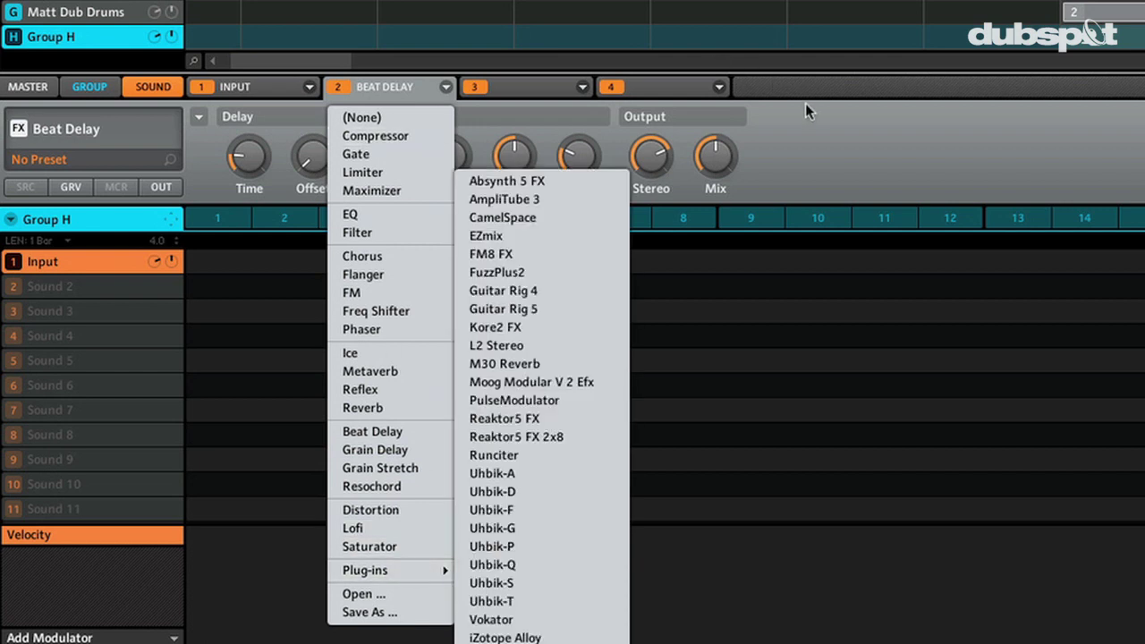
left_click(849, 179)
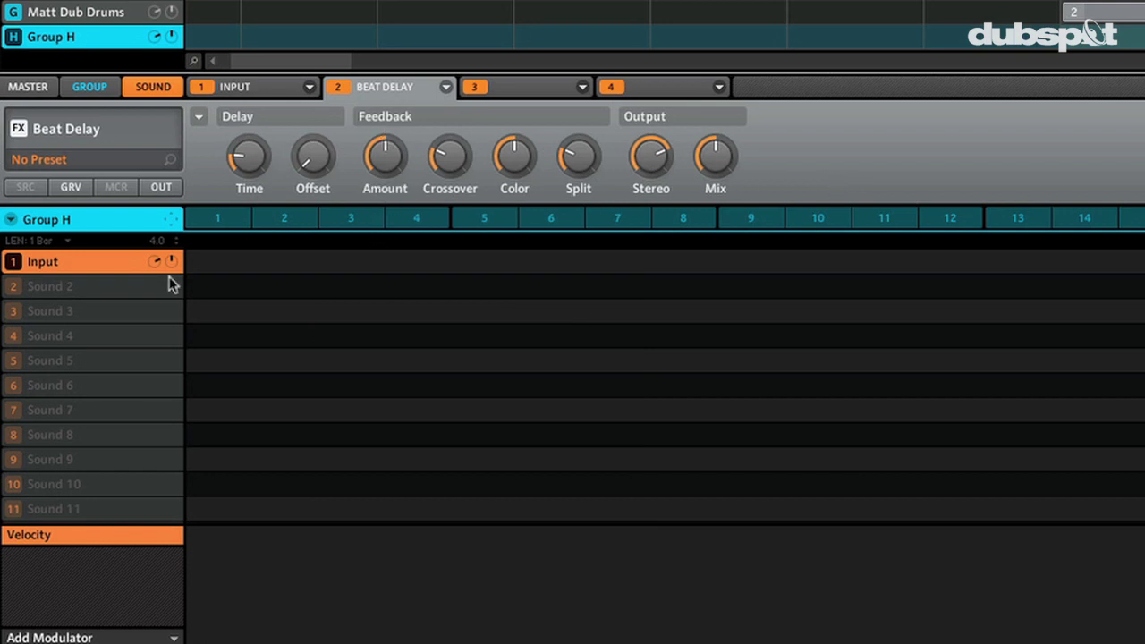
double_click(44, 262)
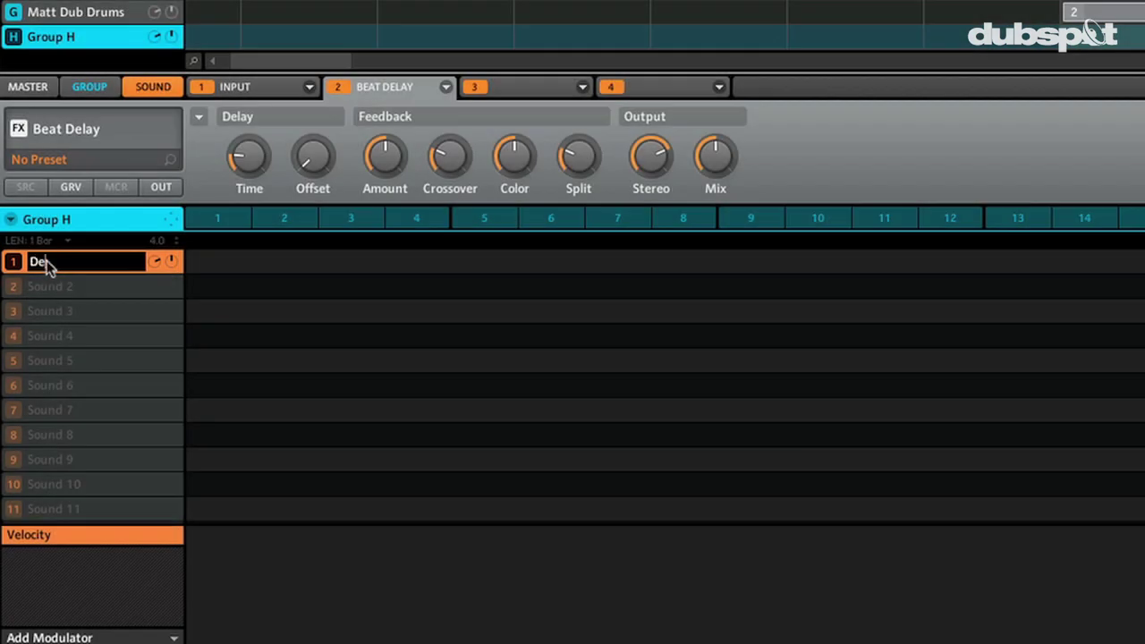
Name the sound Delay, create Group H's first pattern, then reselect Matt Dub Drums.
key("Return")
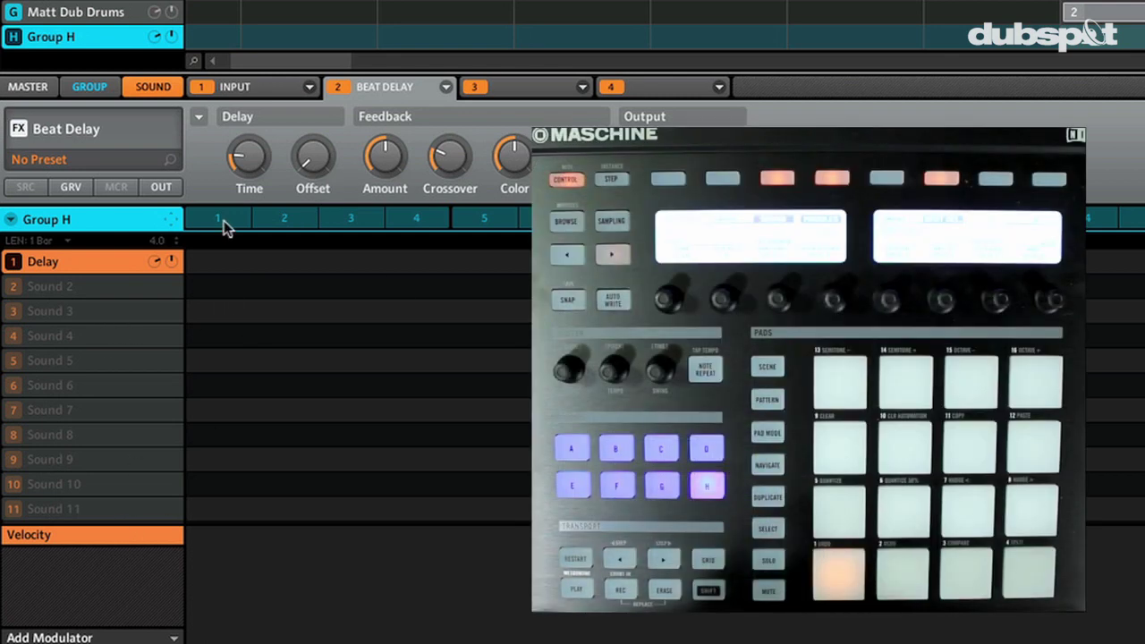
left_click(225, 223)
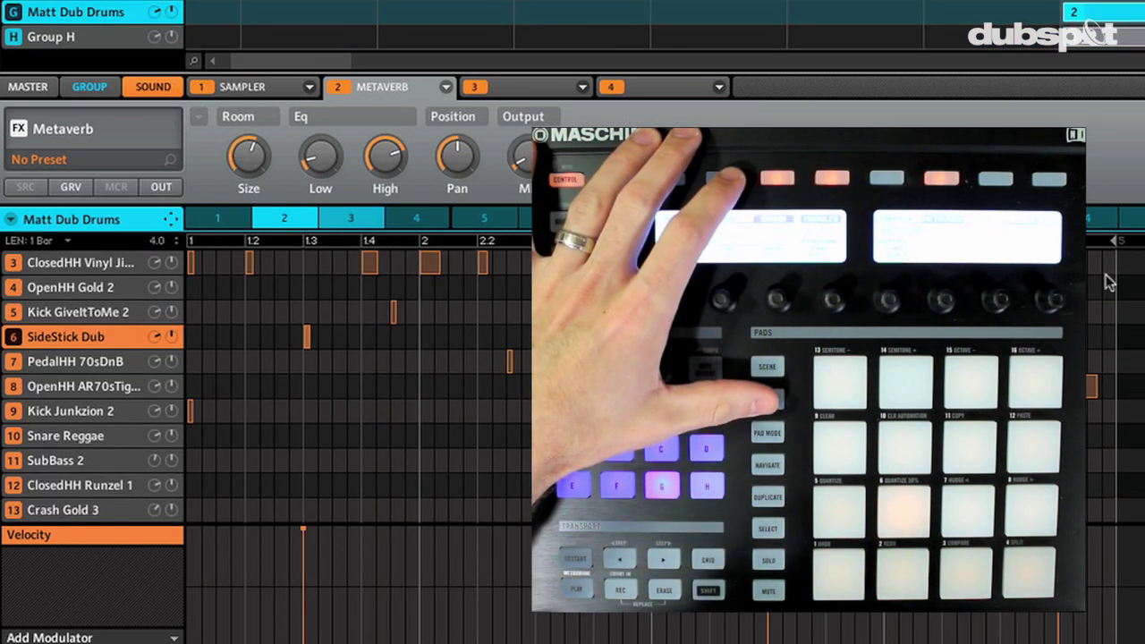
left_click(101, 41)
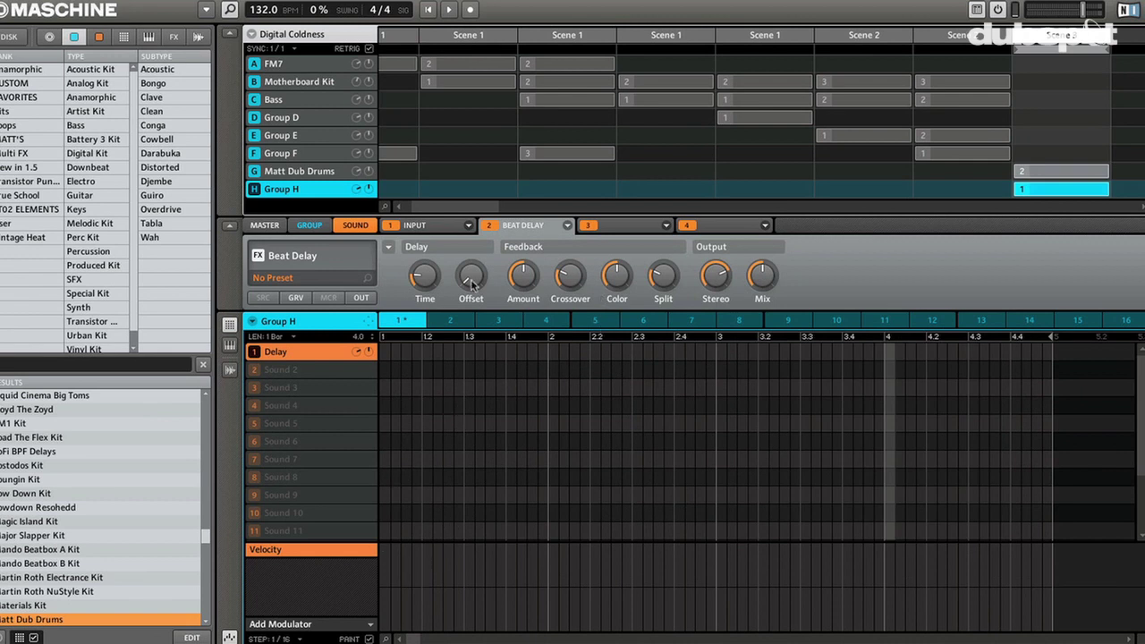
left_click(305, 171)
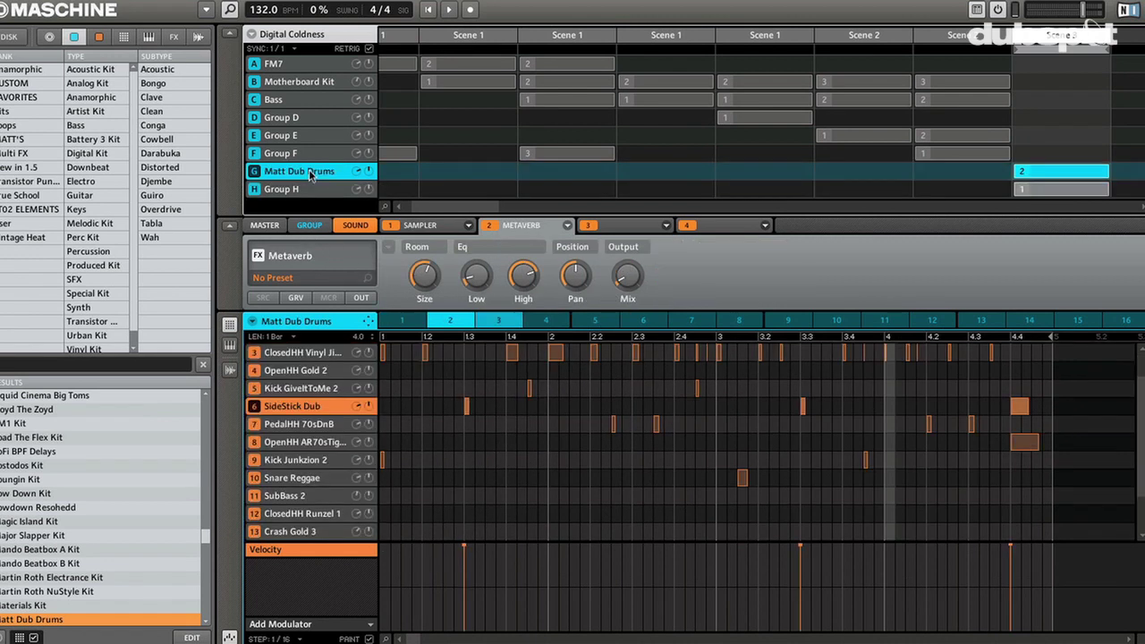
Set the Matt Dub Drums group's Main Output to H: Delay, then return to Group H.
left_click(310, 225)
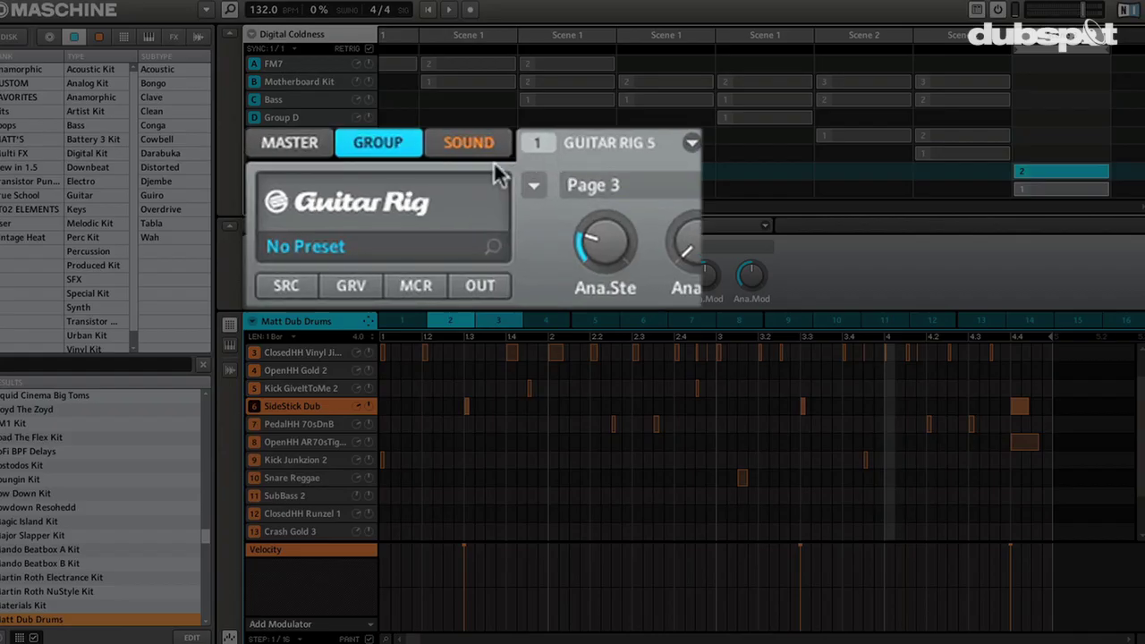
left_click(479, 288)
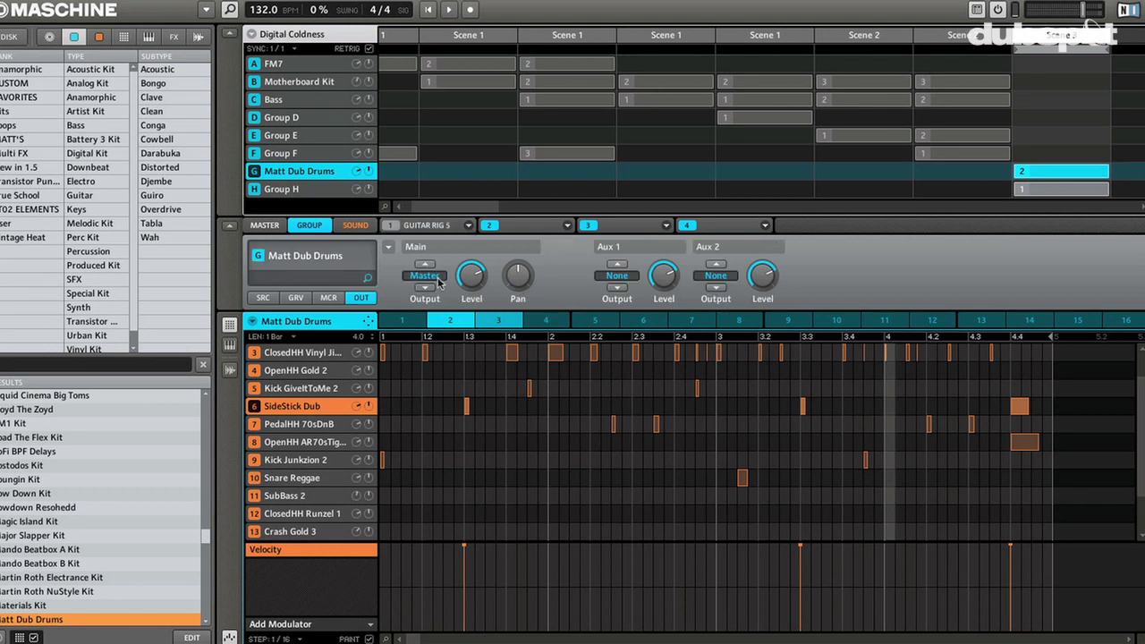
left_click(438, 280)
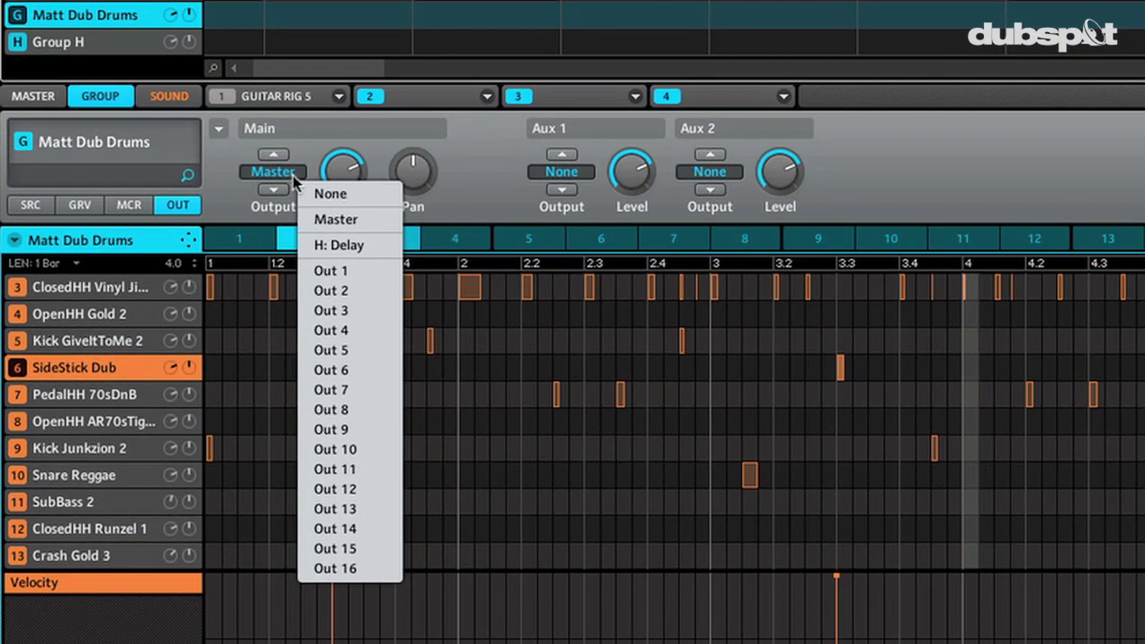
left_click(355, 249)
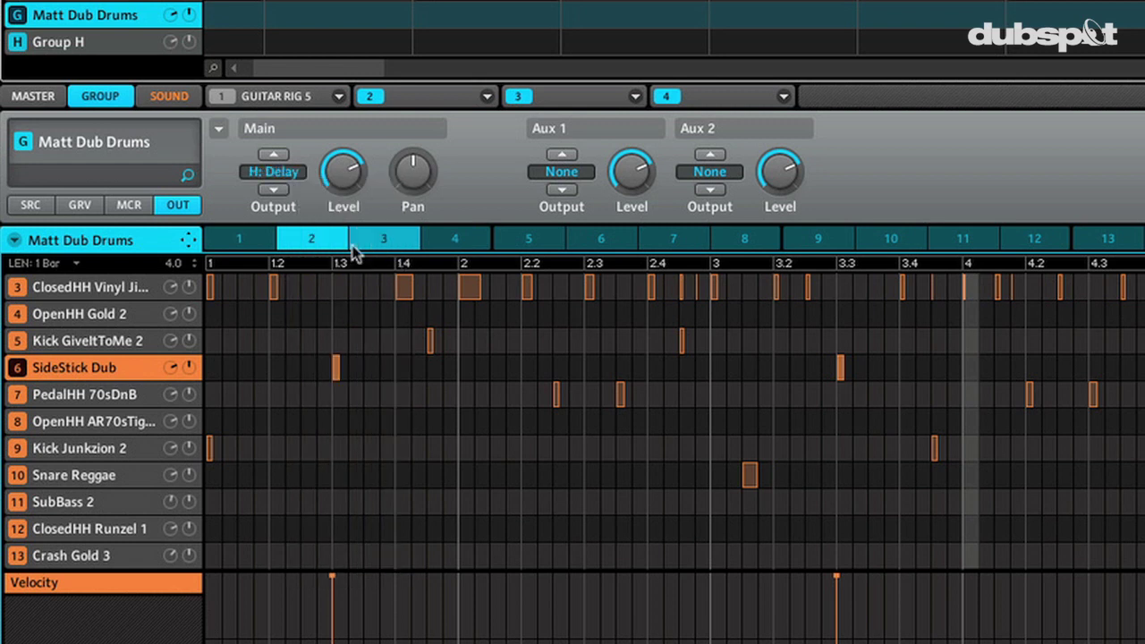
left_click(74, 49)
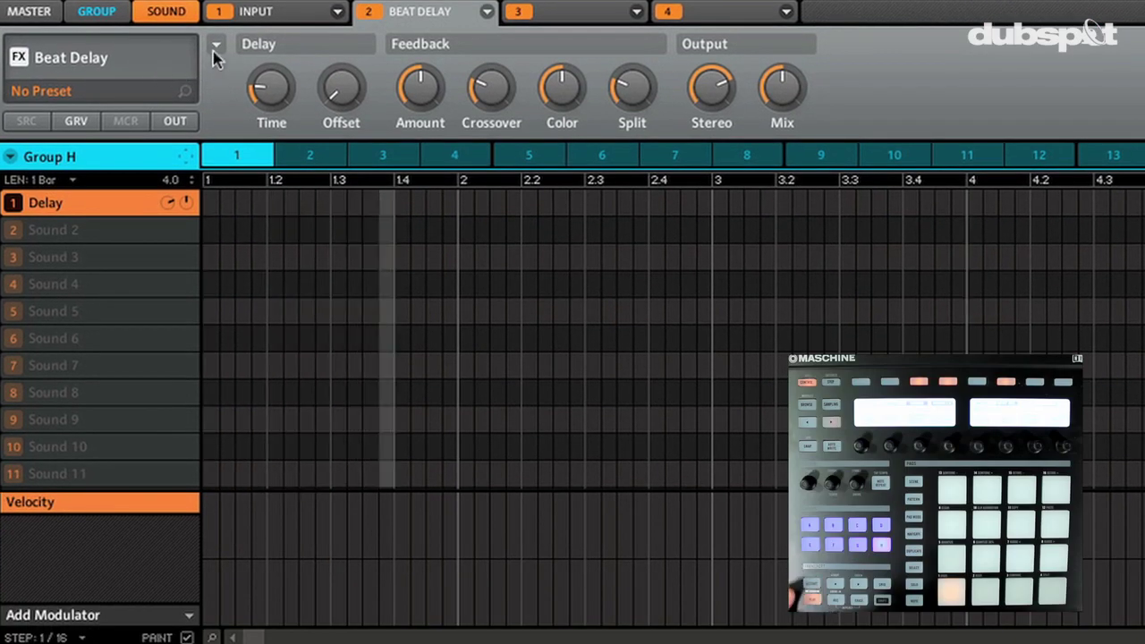
Restart playback and turn the Beat Delay Mix down from 50% to 0%.
mouse_move(439, 93)
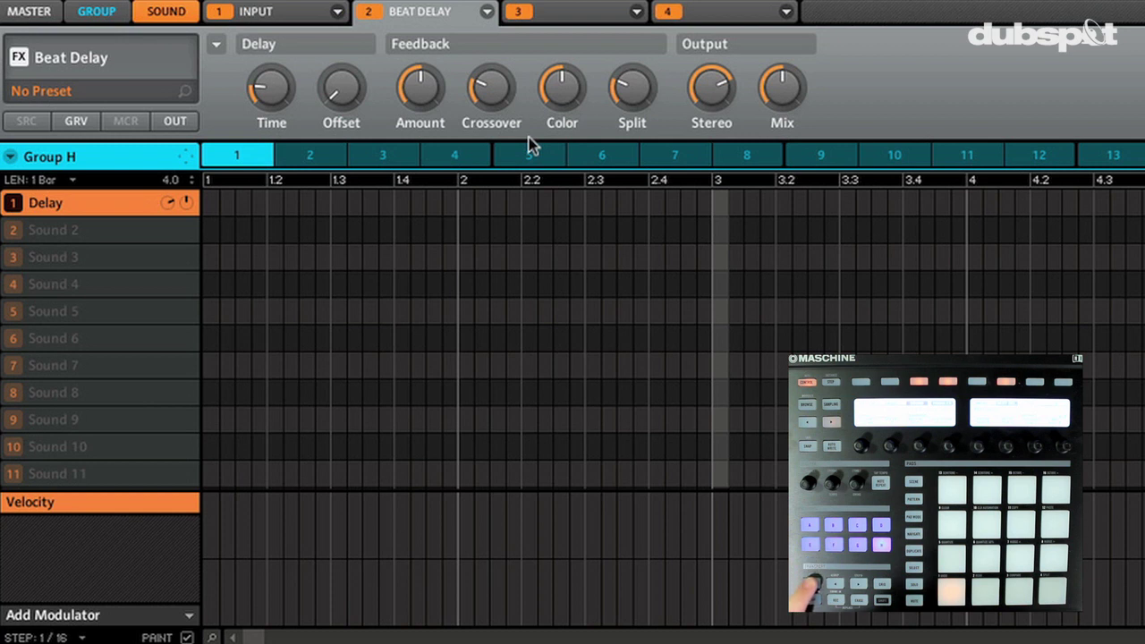
key("space")
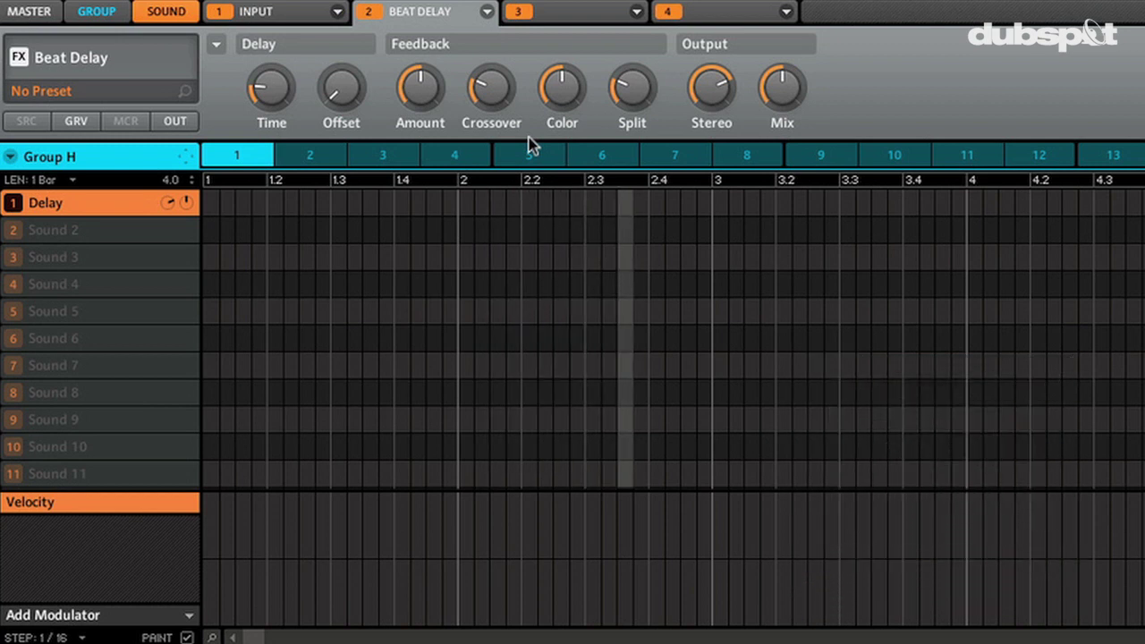
mouse_move(777, 99)
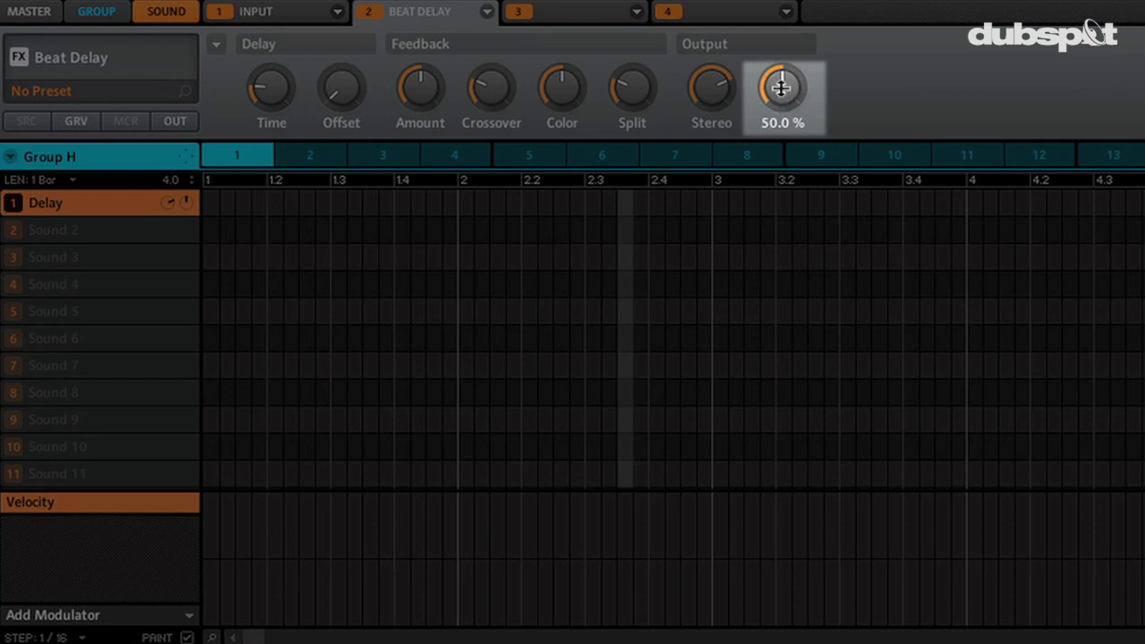
left_click_drag(780, 91, 769, 289)
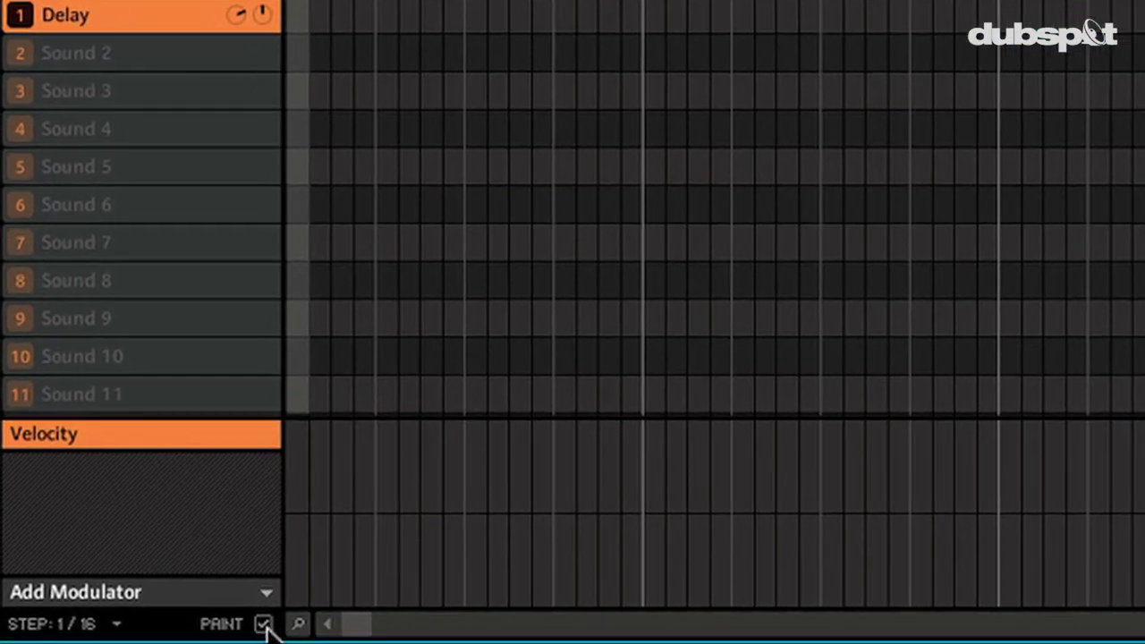
Add a Beat Delay > Output > Mix modulation lane to Group H's pattern.
left_click(263, 624)
left_click(267, 594)
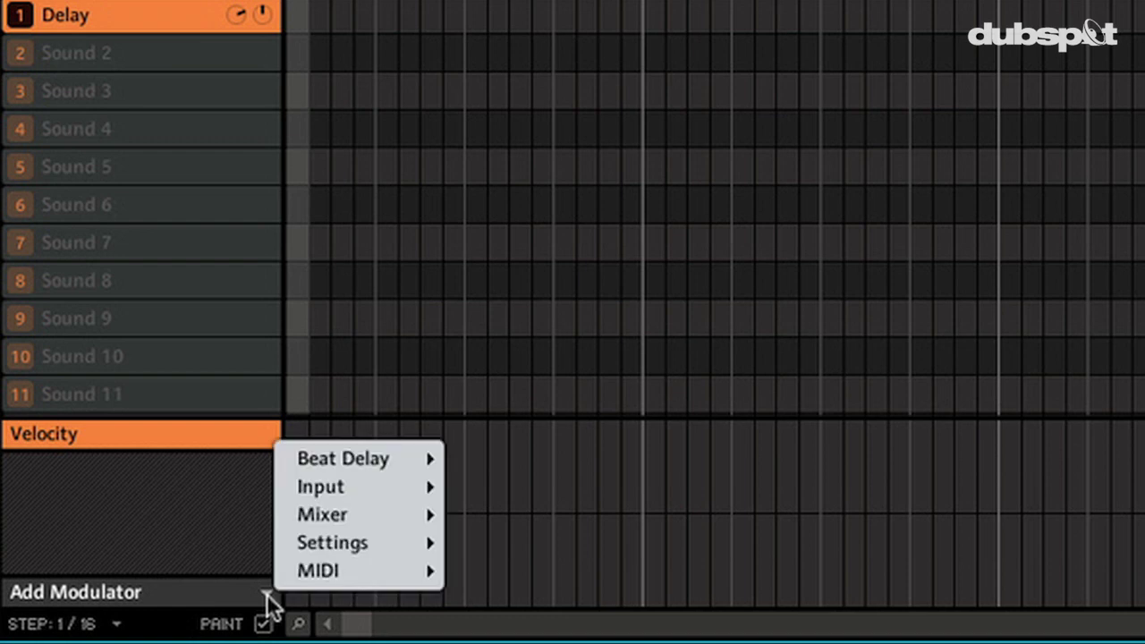
mouse_move(342, 577)
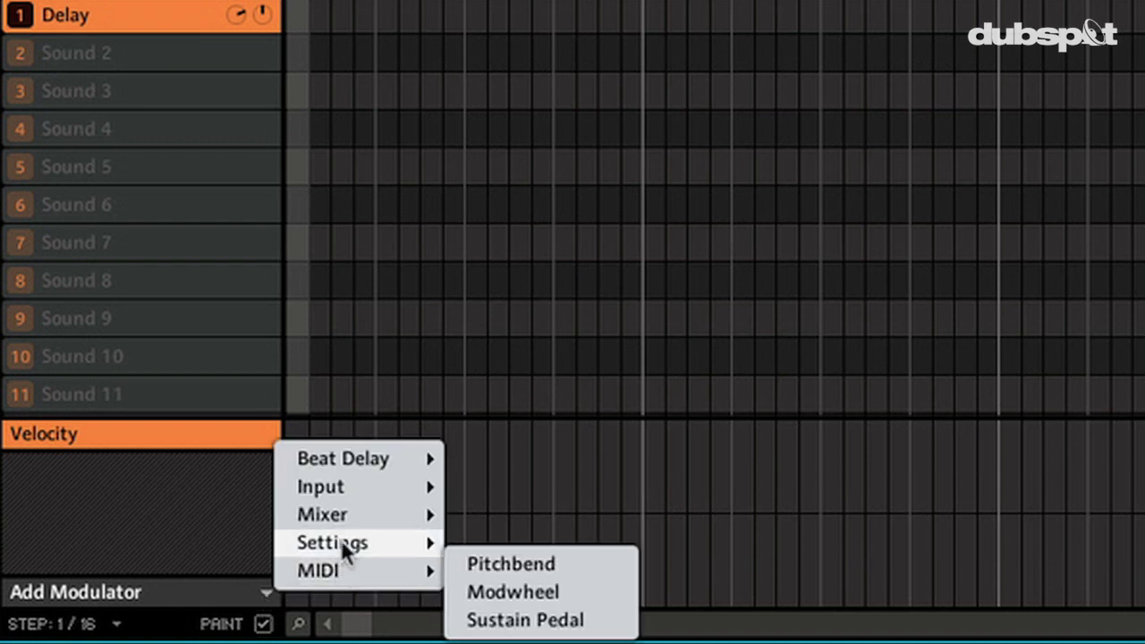
mouse_move(338, 465)
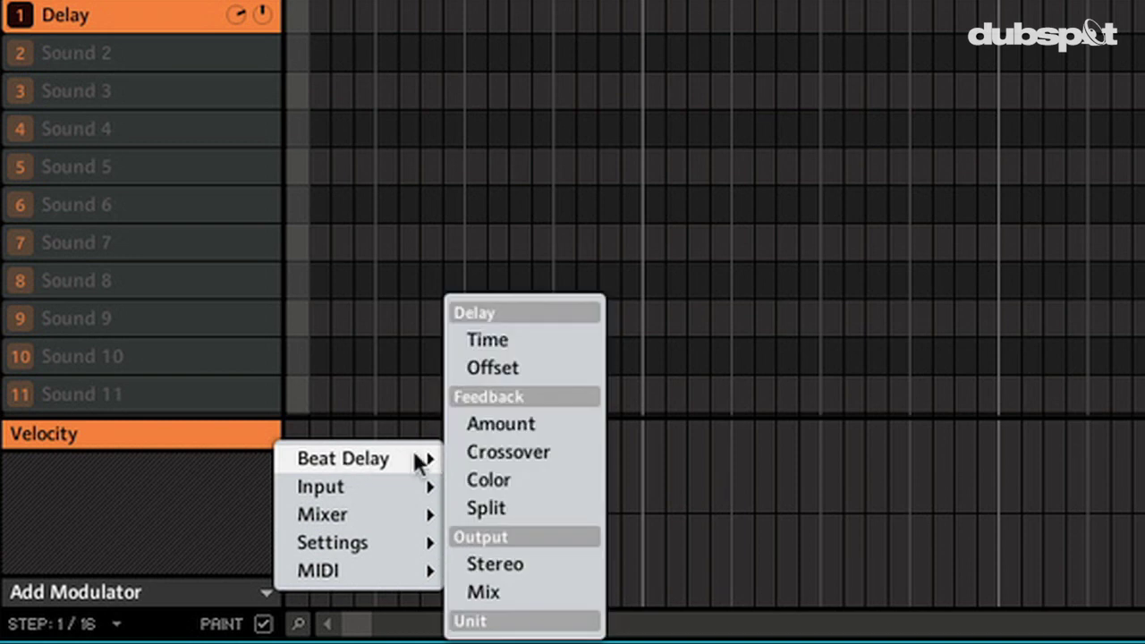
left_click(503, 583)
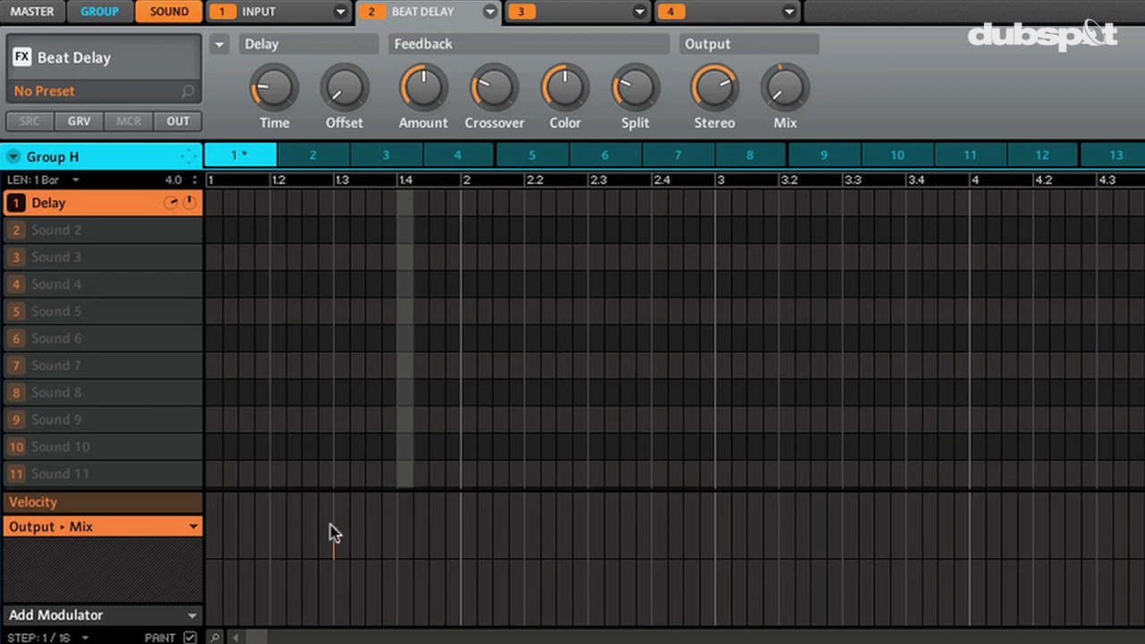
Draw a falling Mix step burst at 1.3, play it, then paint steps from 3.3.
mouse_move(332, 534)
left_mouse_down()
mouse_move(335, 607)
mouse_move(319, 578)
mouse_move(332, 601)
mouse_move(334, 525)
left_mouse_up()
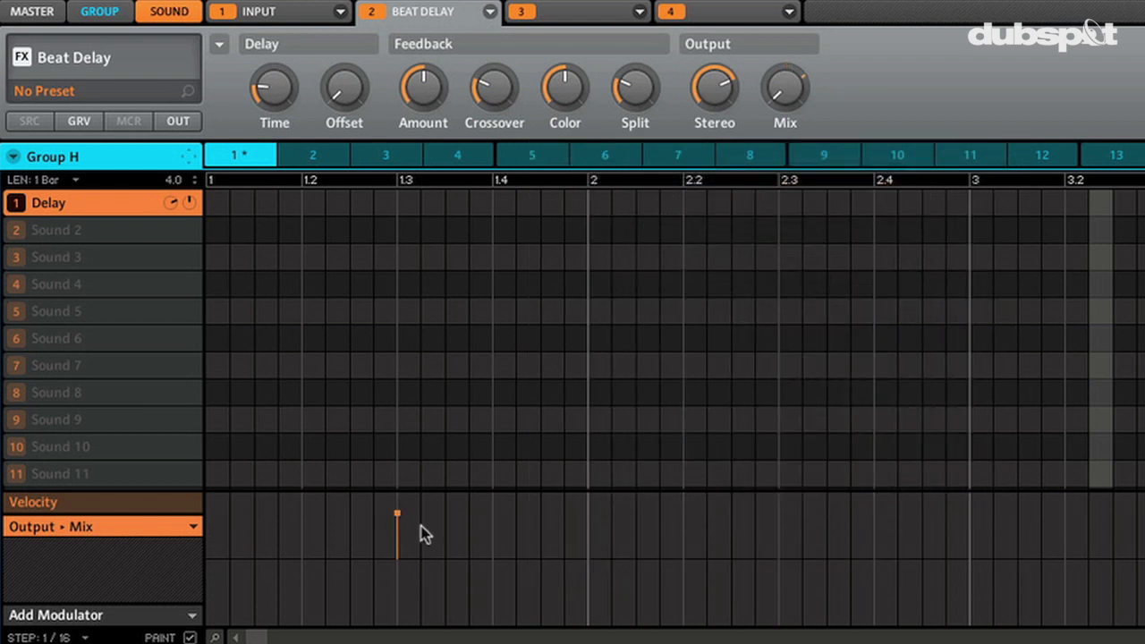
left_click_drag(420, 520, 471, 547)
key("space")
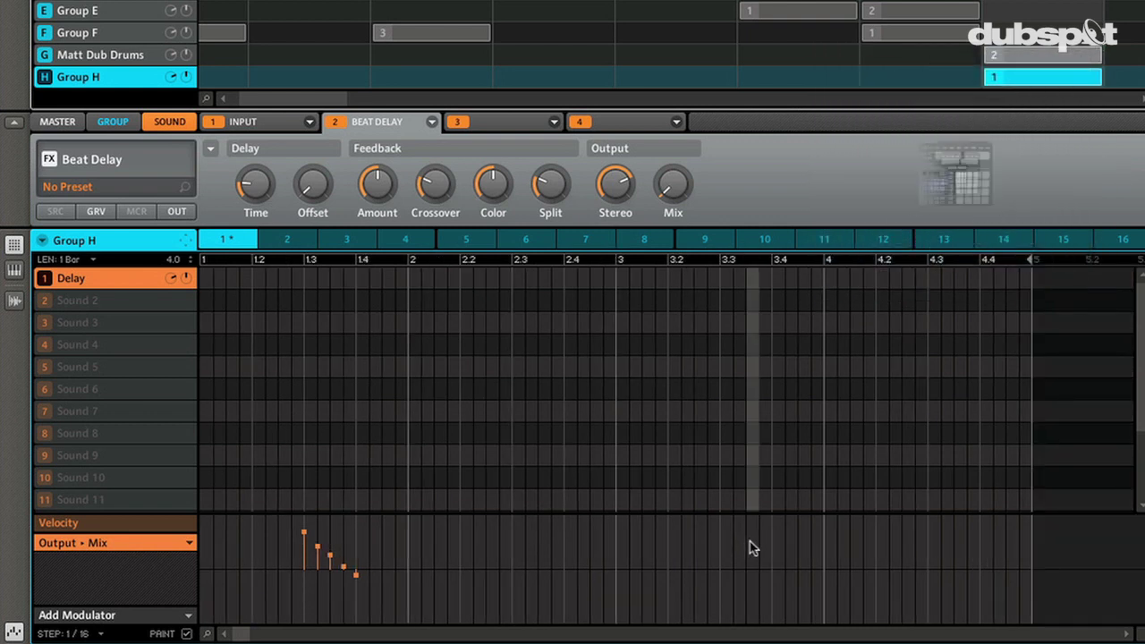
mouse_move(752, 548)
left_mouse_down()
mouse_move(751, 535)
mouse_move(873, 572)
mouse_move(971, 543)
mouse_move(1007, 566)
left_mouse_up()
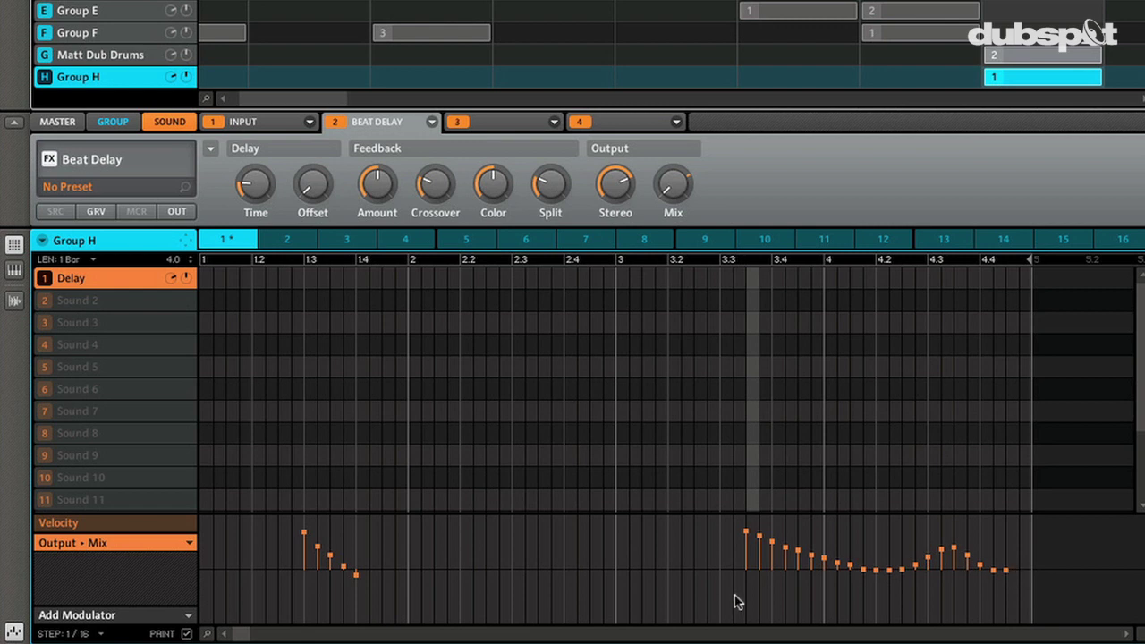
Play the pattern from the start to hear the dip-and-rise Mix sweep.
key("space")
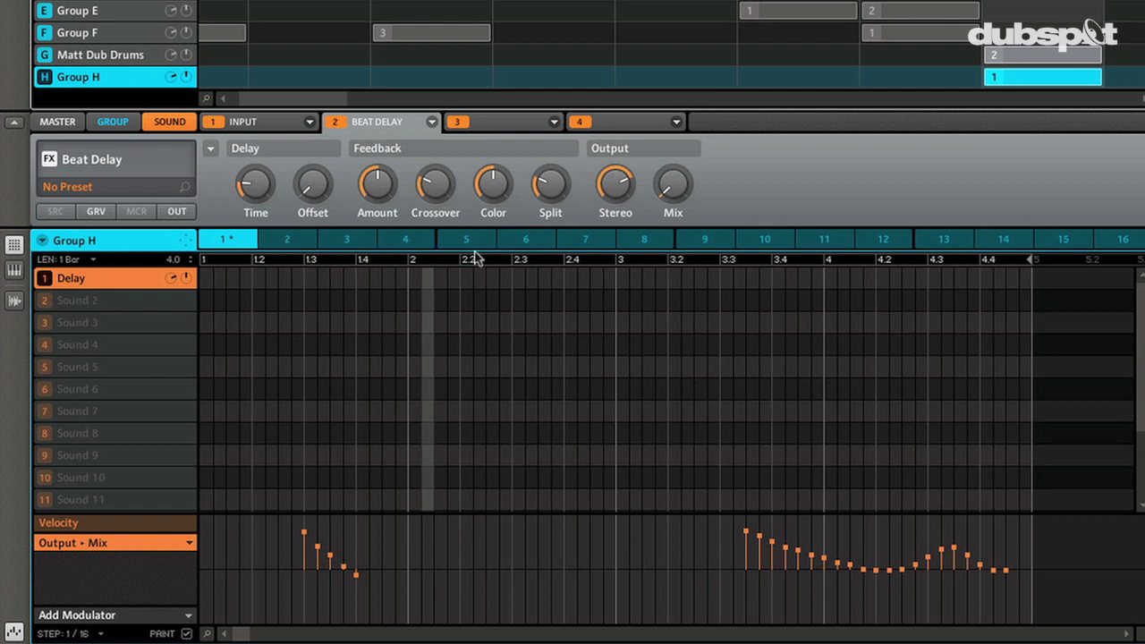
Save Group H to the Groups library as 'Matt's Delay Chain'.
left_click(44, 241)
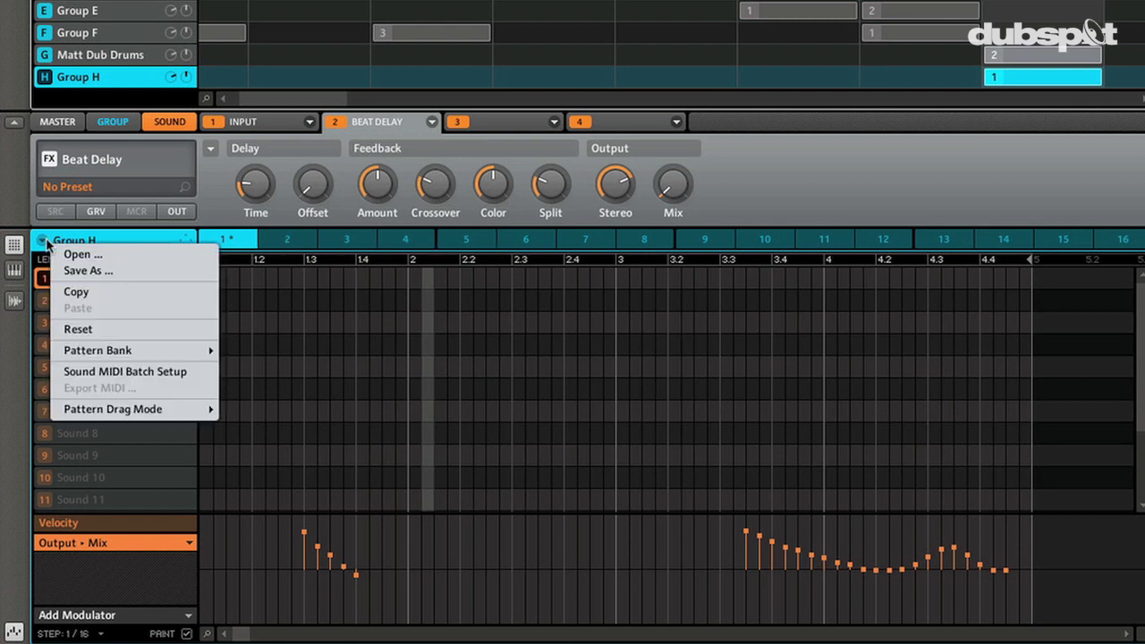
left_click(87, 271)
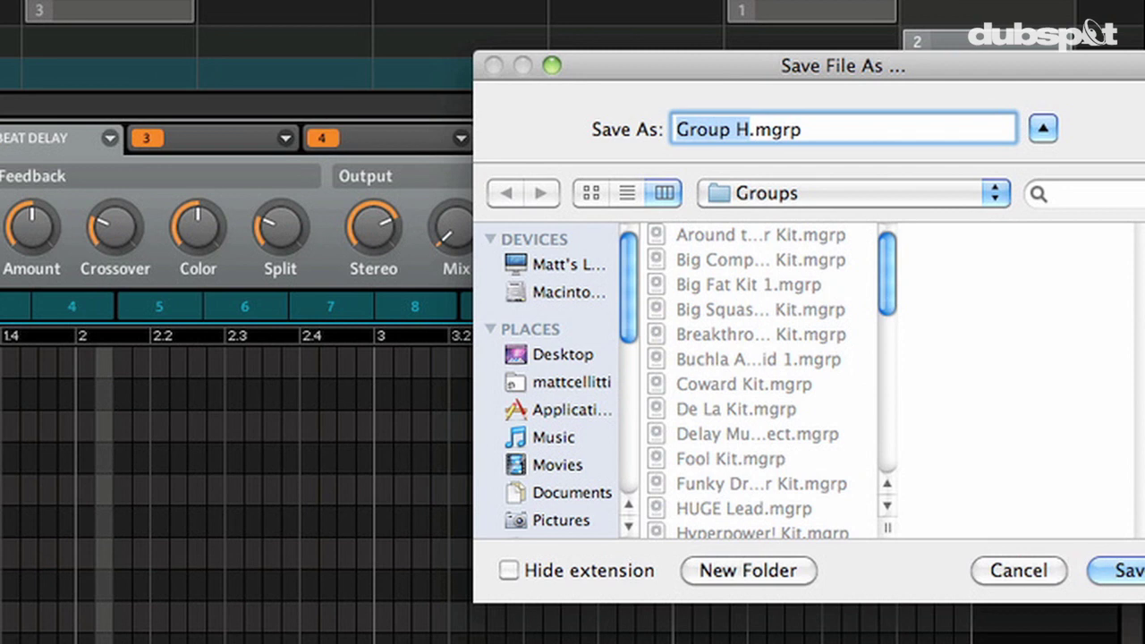
type("Matt")
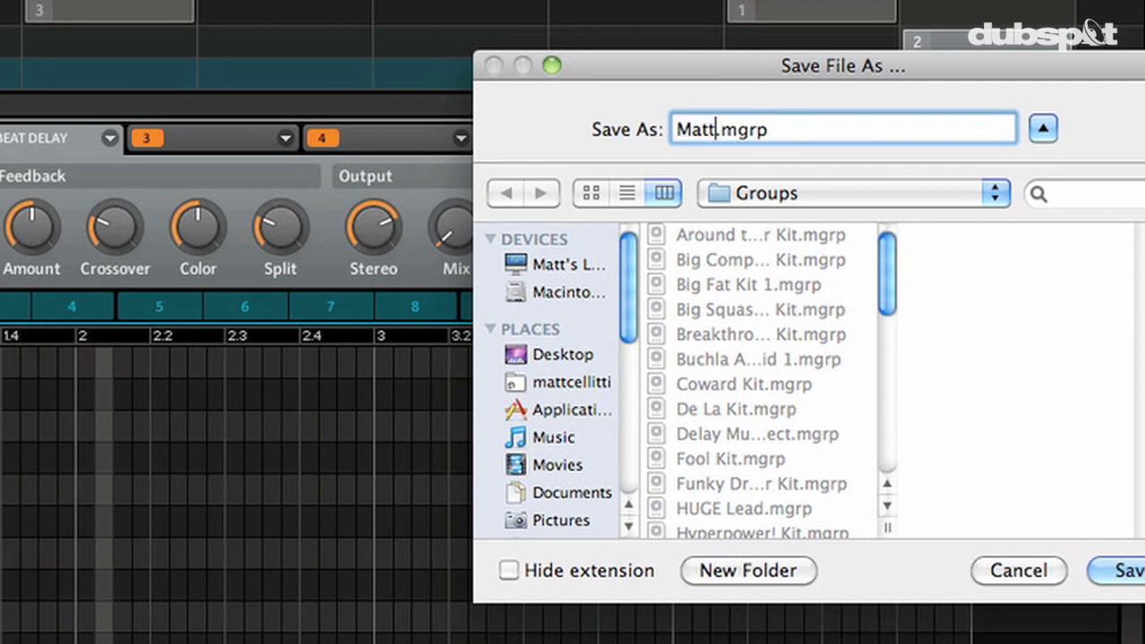
type("'s Del")
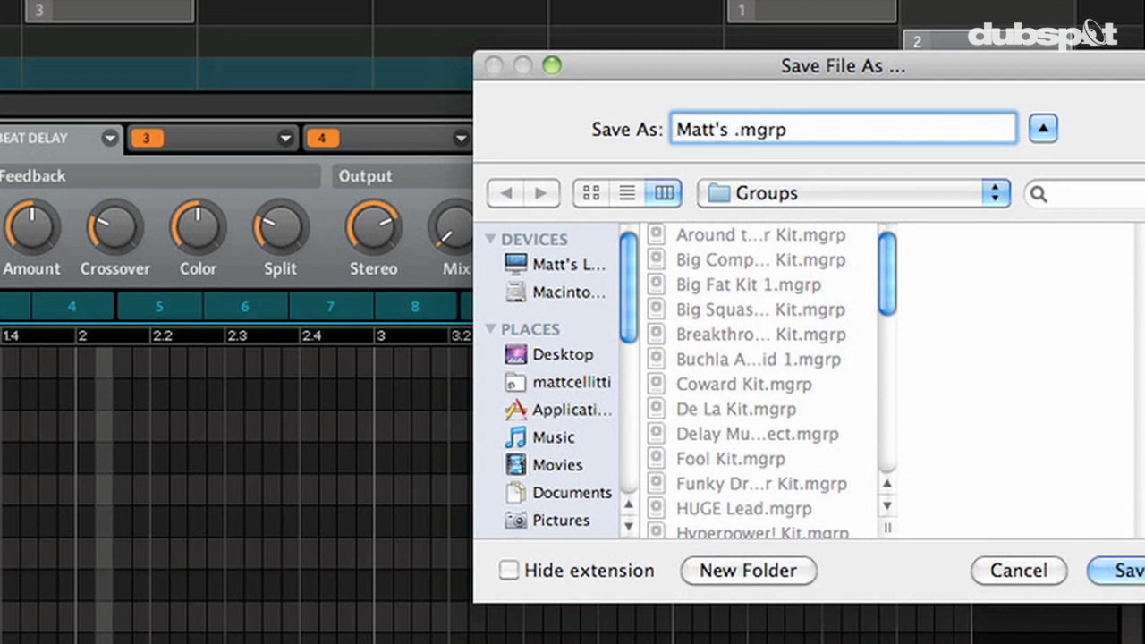
type("ay Chain")
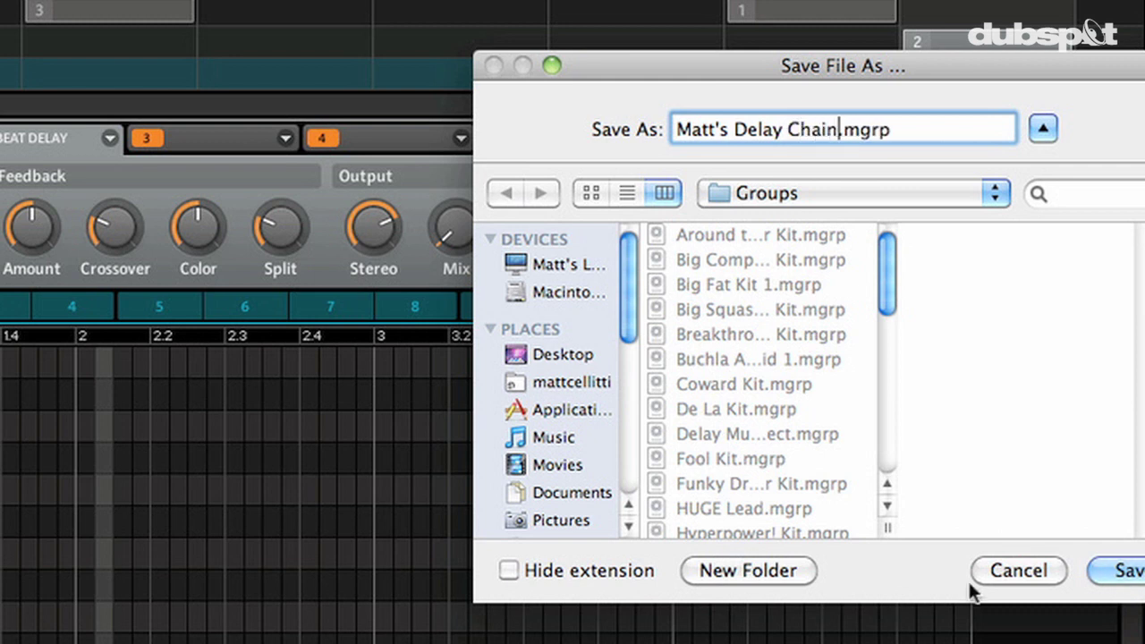
left_click(1110, 573)
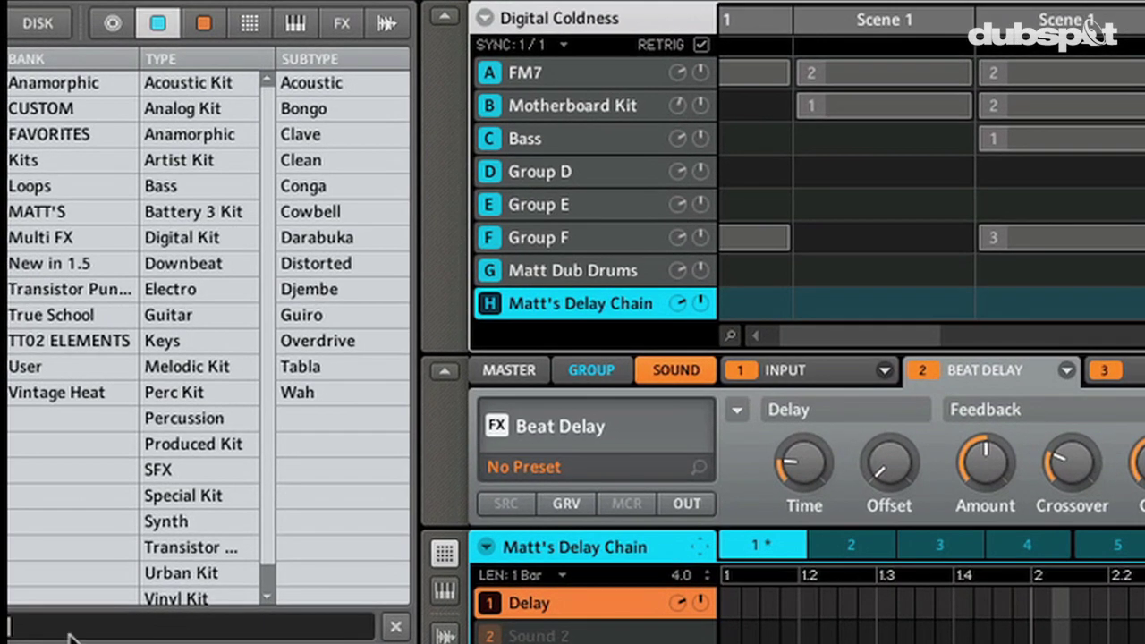
Search the library for 'matt' and open tag editing for Matt's Delay Chain.
left_click(69, 632)
type("matt's")
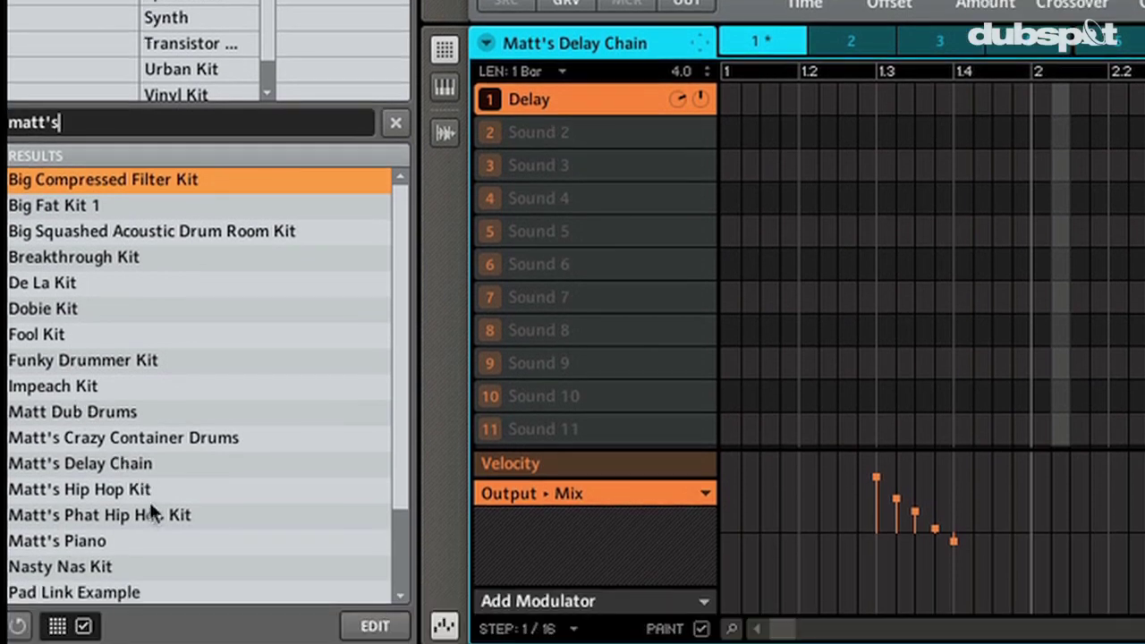
left_click(118, 463)
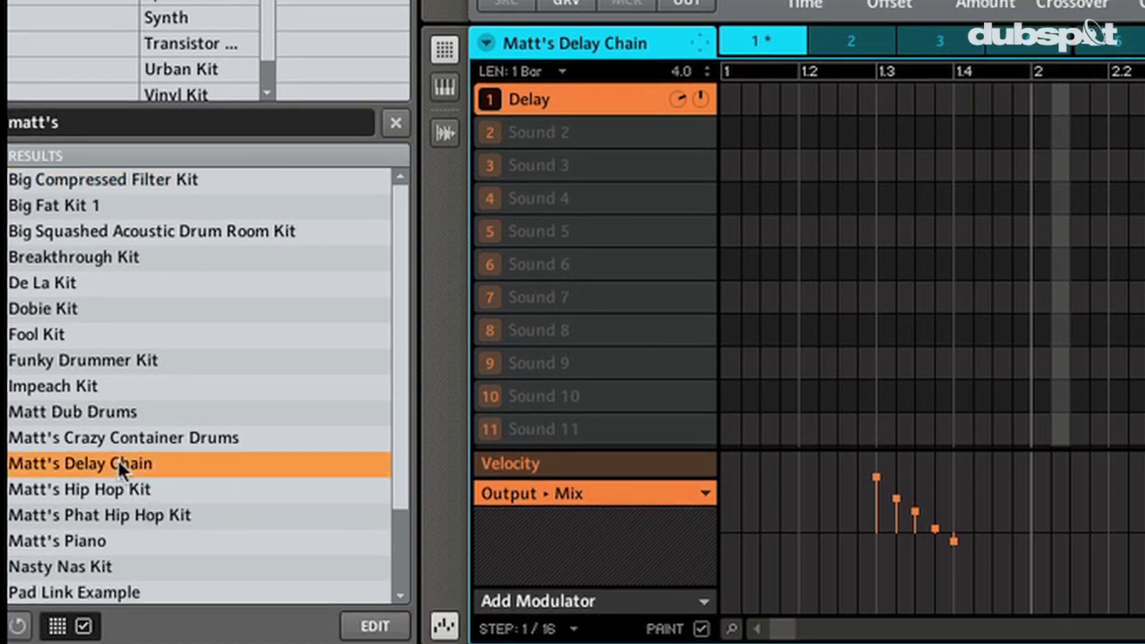
left_click(386, 625)
Toggle the CUSTOM bank tag off and back on, and add the FAVORITES bank tag.
scroll(60, 454, "up", 10)
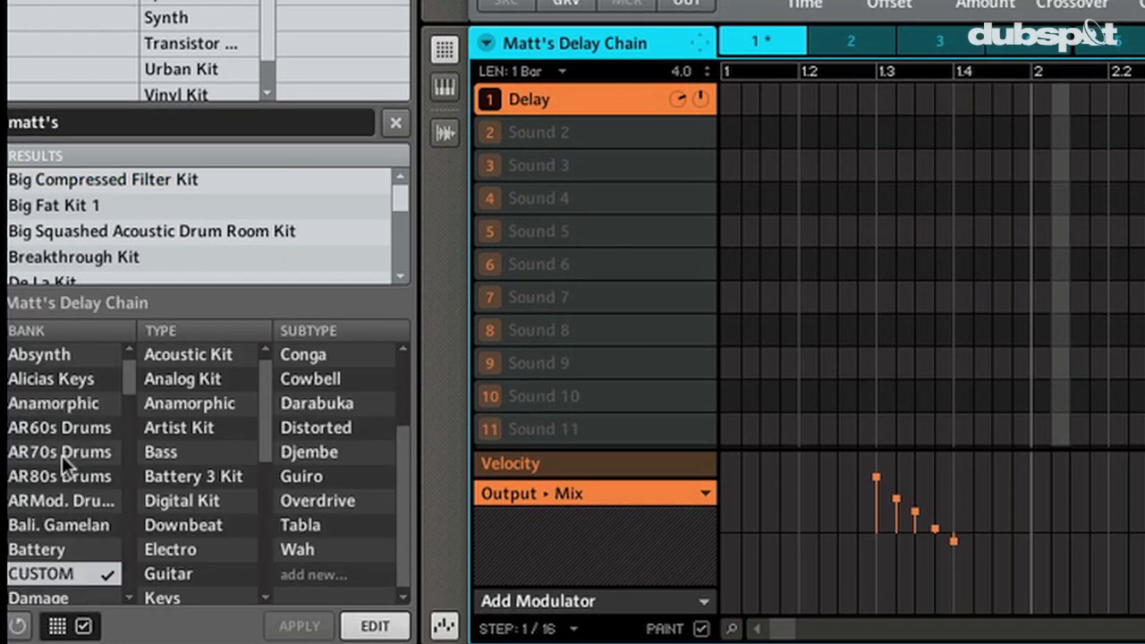
scroll(61, 453, "down", 1)
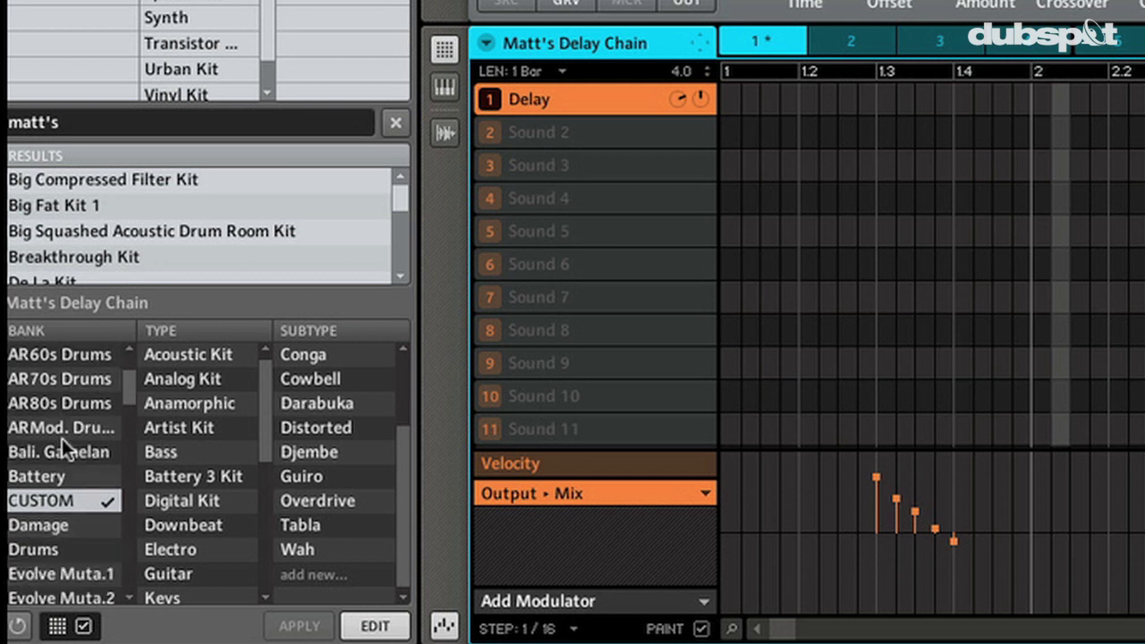
left_click(85, 498)
scroll(83, 493, "down", 1)
left_click(82, 479)
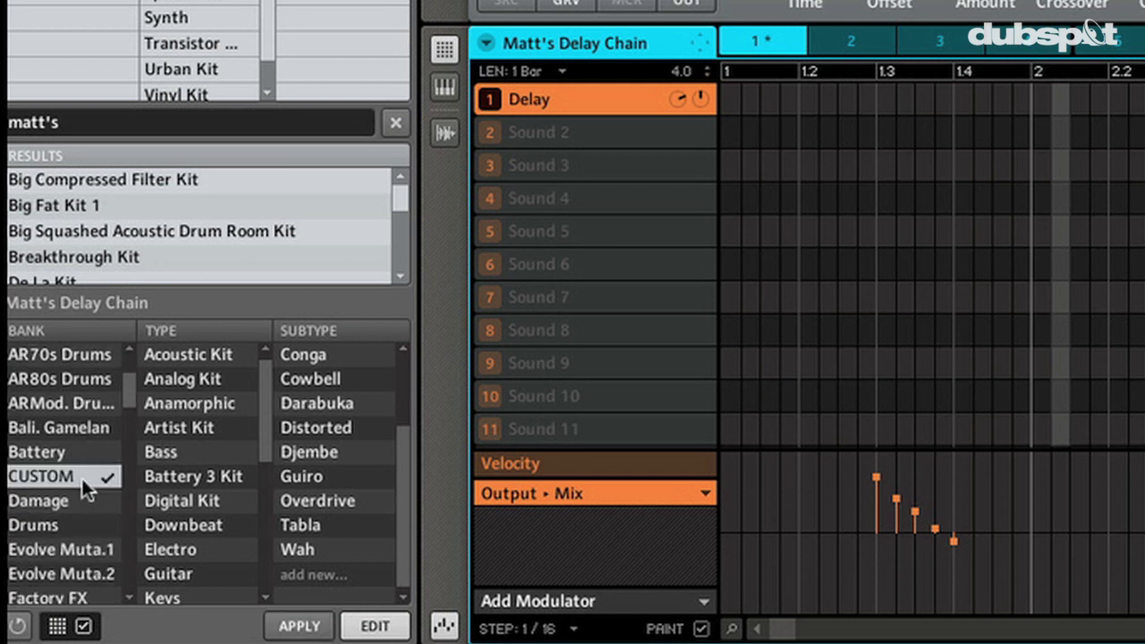
scroll(81, 482, "down", 5)
left_click(81, 501)
scroll(81, 503, "down", 6)
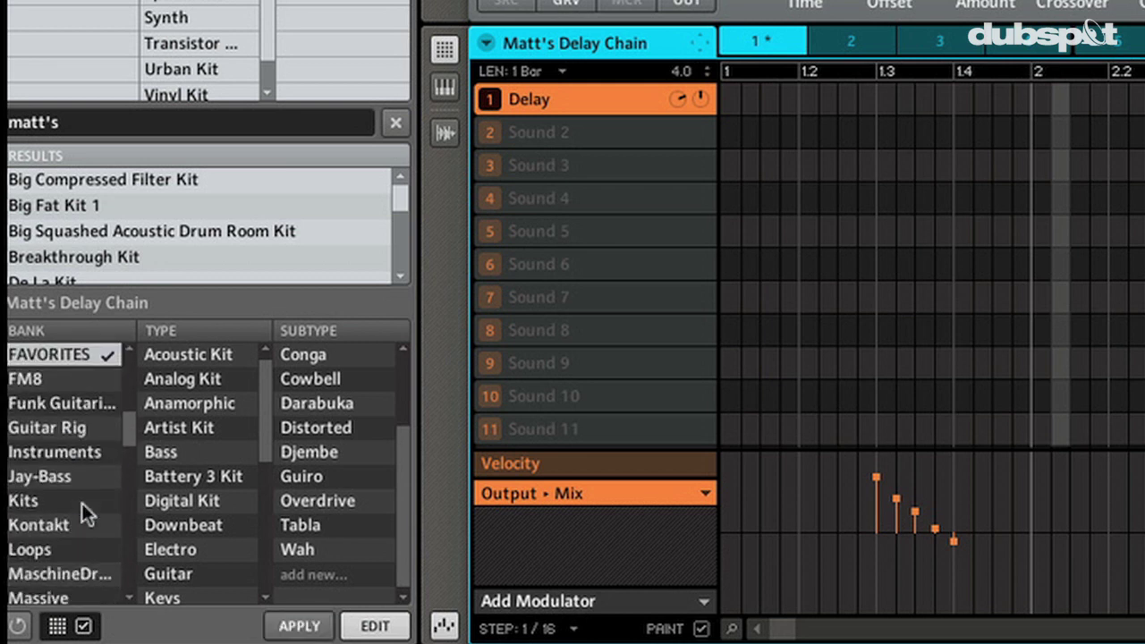
scroll(75, 413, "down", 10)
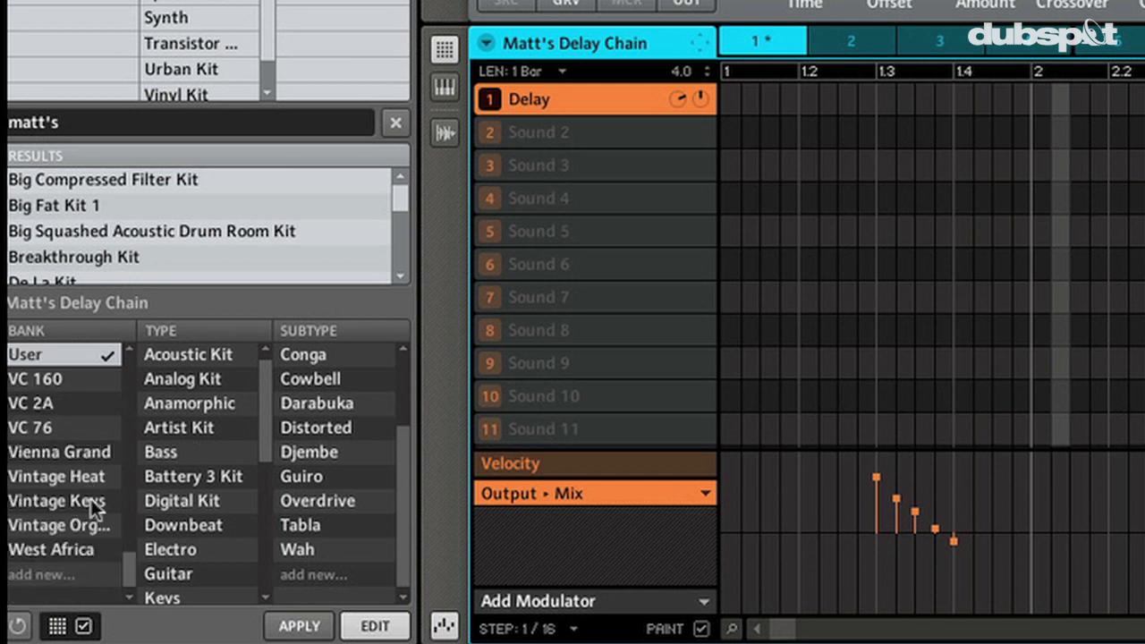
Add a new FUTU bank tag, apply the tag changes, and clear the search.
left_click(57, 579)
type("FUTU")
key("Return")
scroll(48, 476, "up", 10)
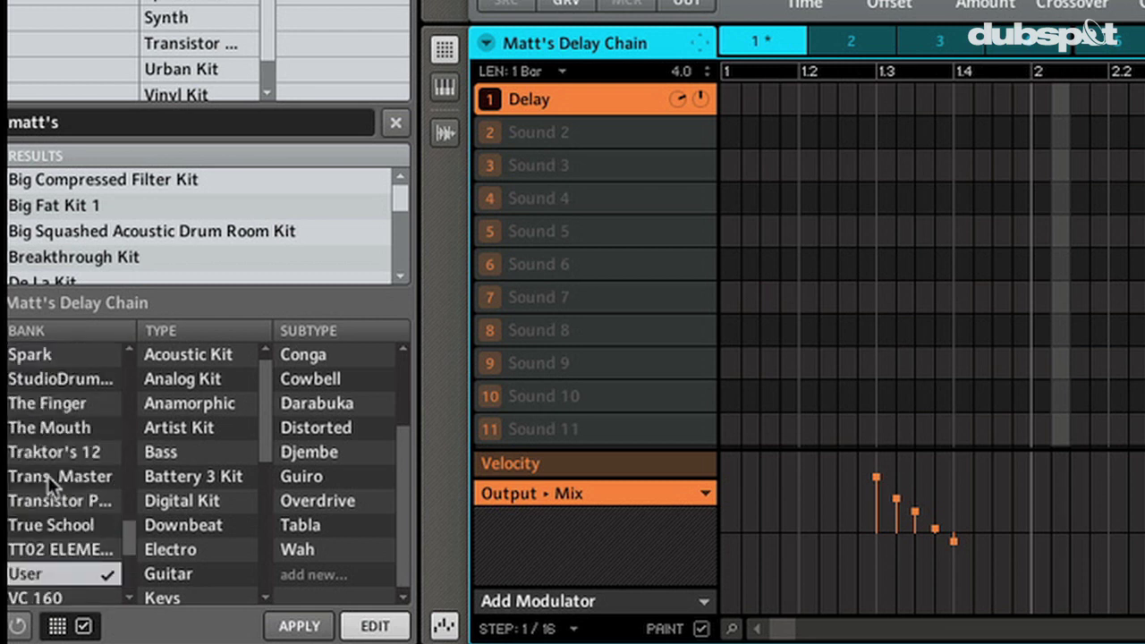
left_click(315, 624)
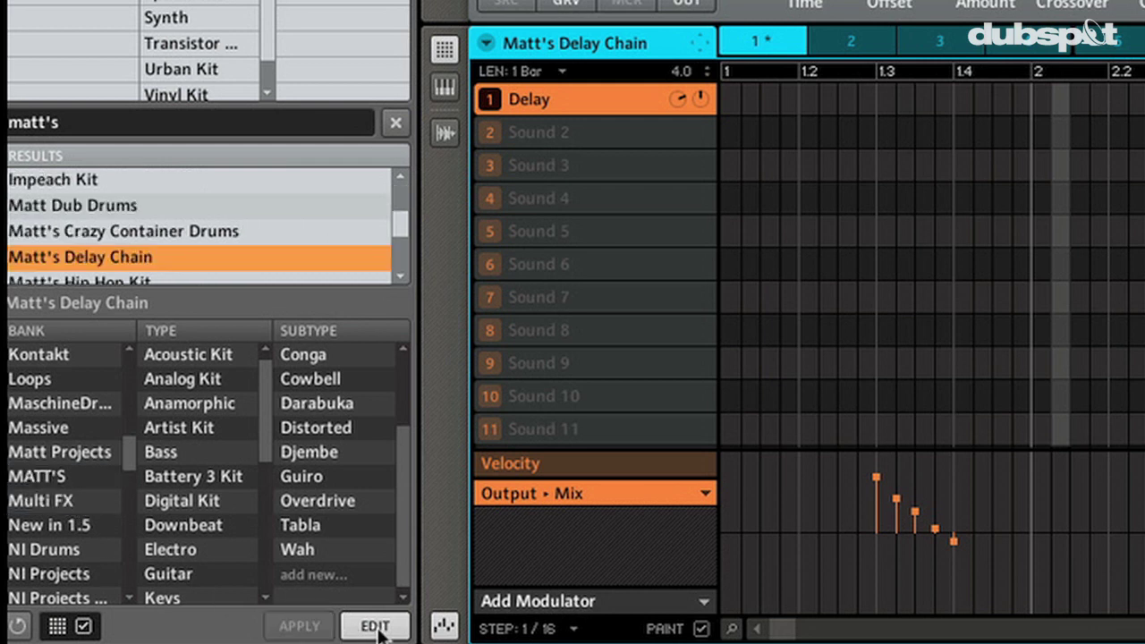
left_click(376, 627)
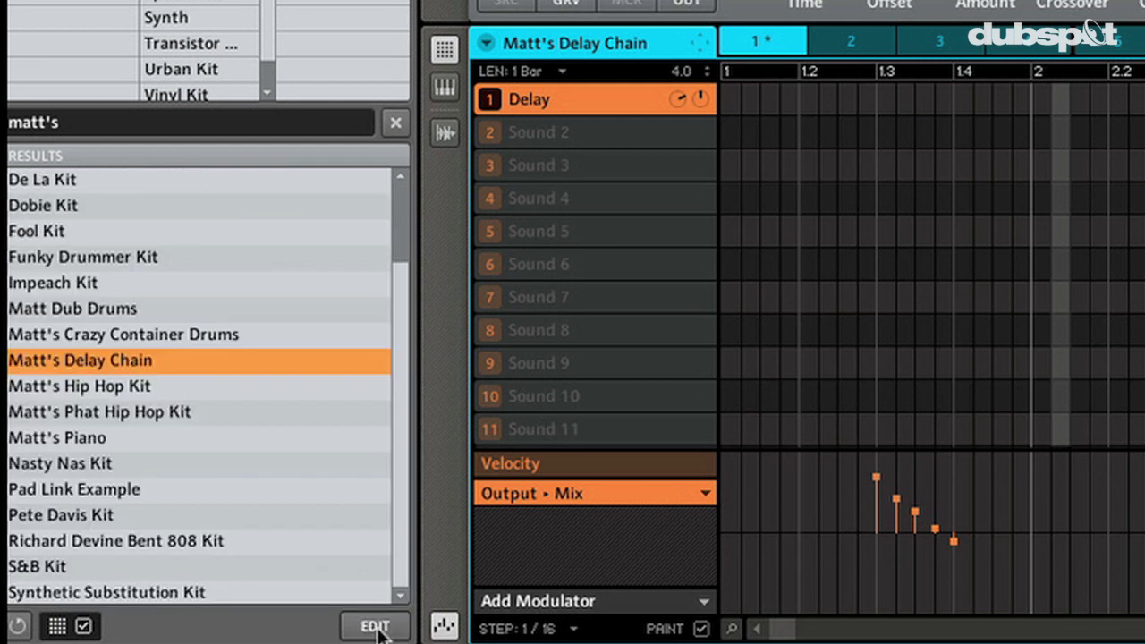
left_click(395, 120)
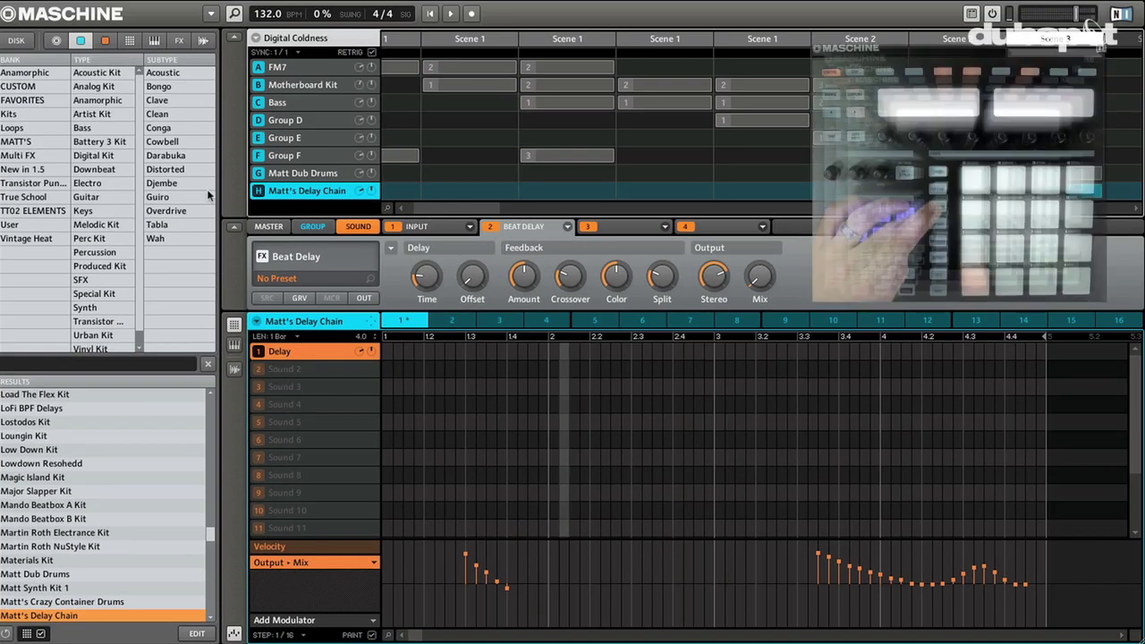
Hide the library browser with Ctrl+F to widen the pattern view.
key("ctrl+f")
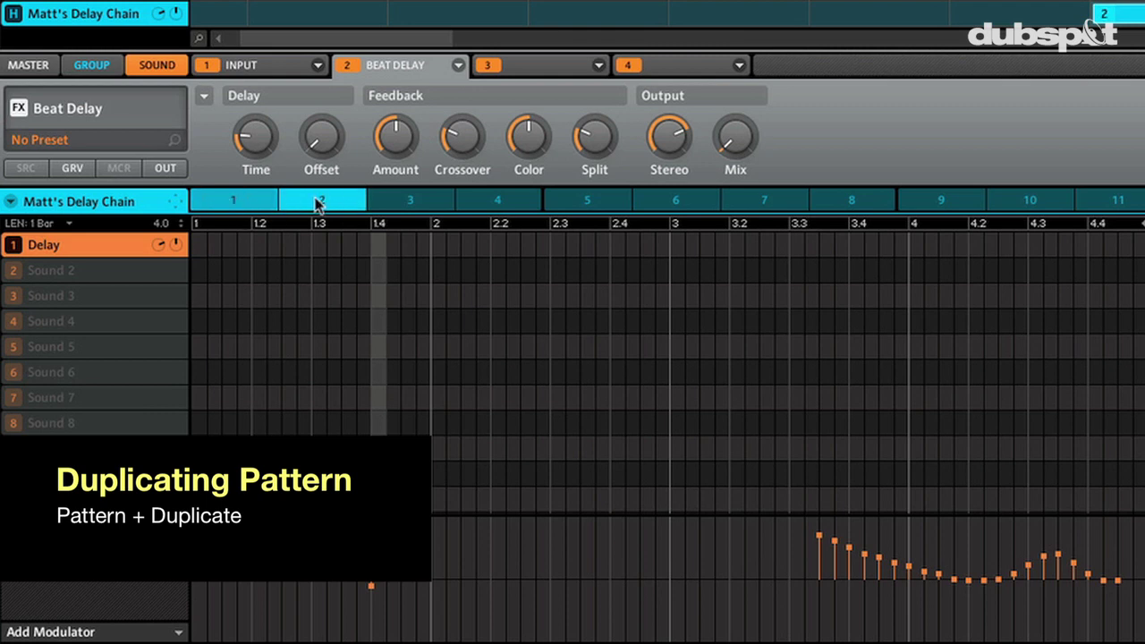
Make the empty second sound an audio Input followed by a Resochord effect.
left_click(90, 281)
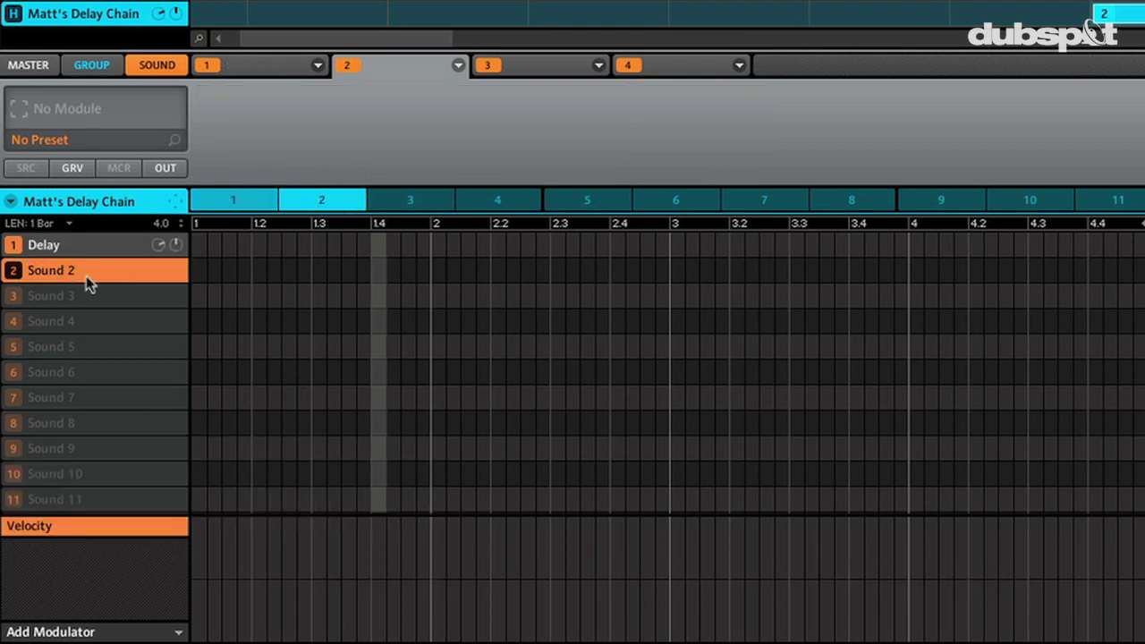
left_click(318, 65)
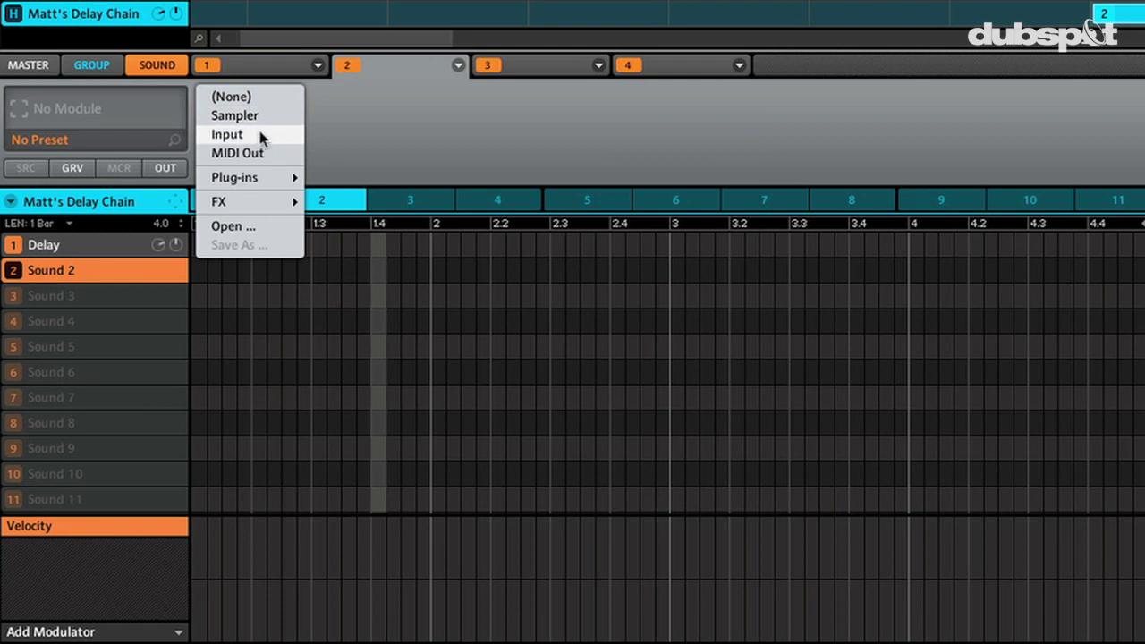
left_click(227, 134)
left_click(461, 69)
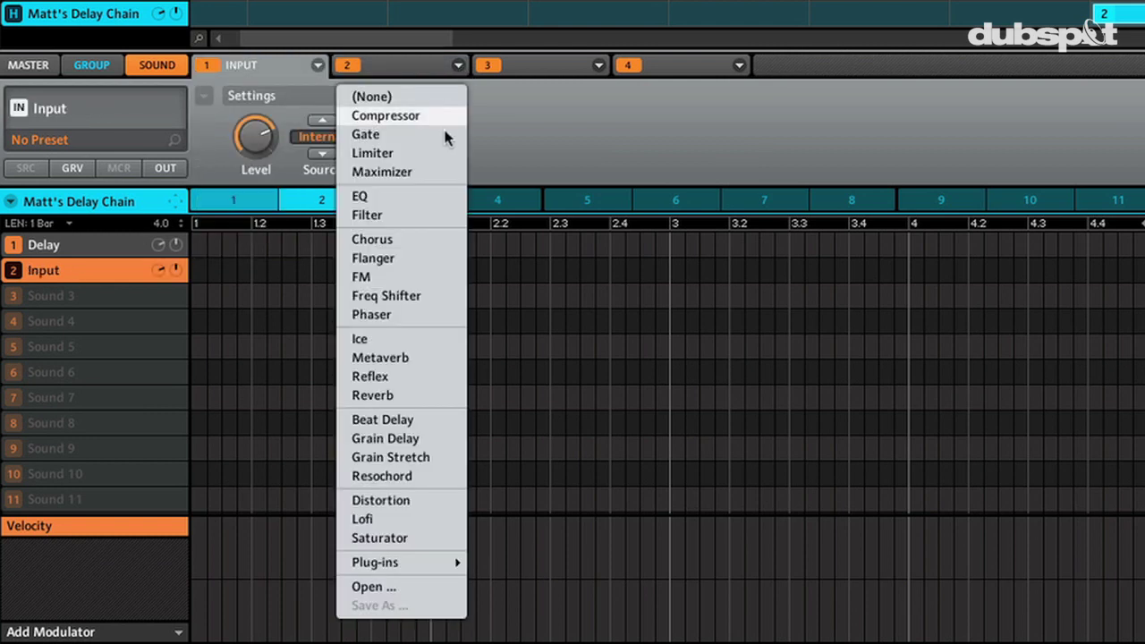
left_click(400, 480)
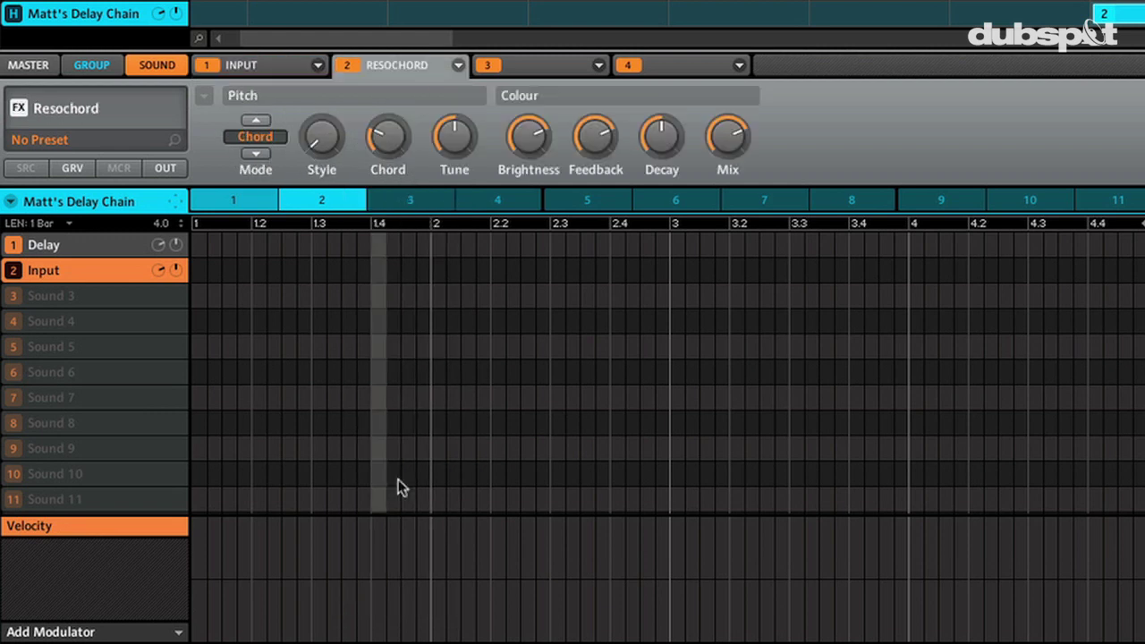
Rename the second sound to Reso, then show the Delay sound's output routing.
double_click(50, 273)
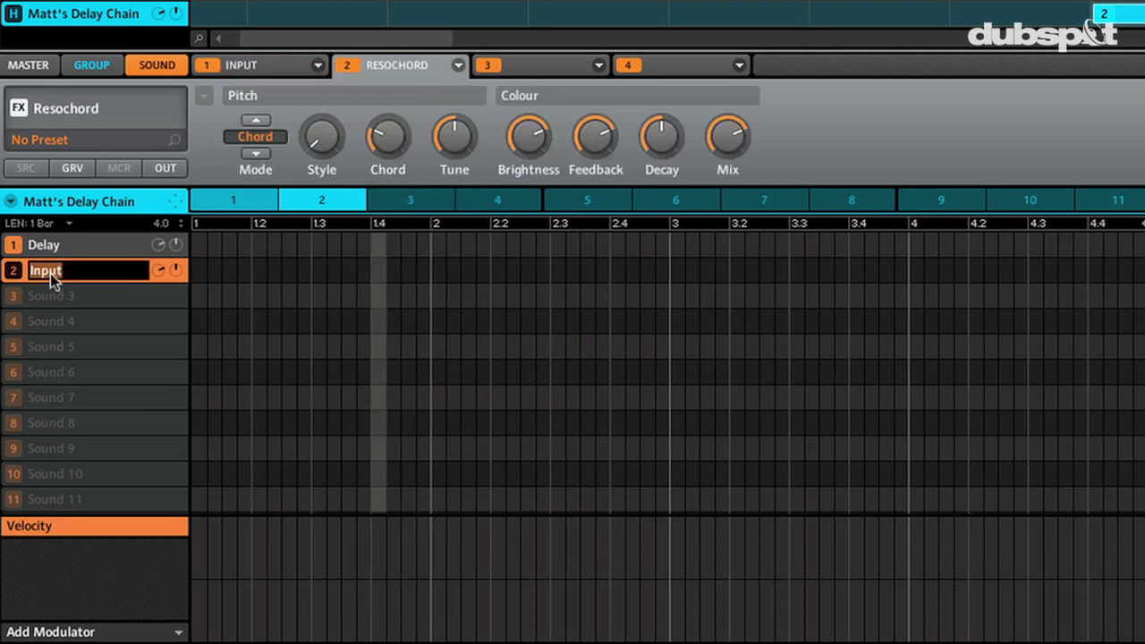
type("Reso")
key("Return")
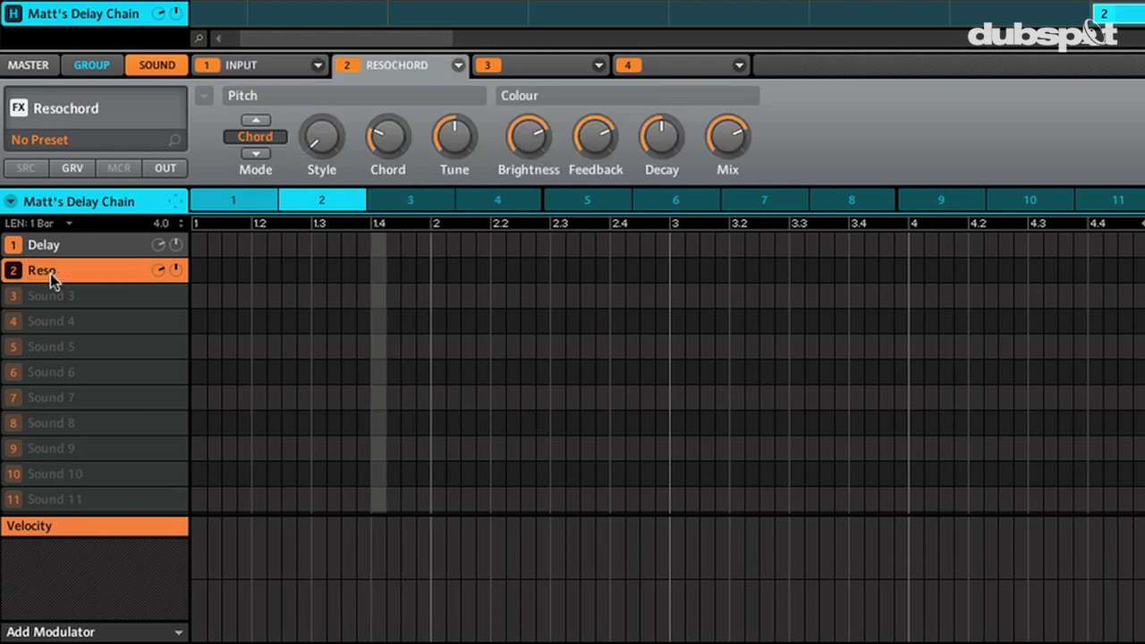
left_click(70, 247)
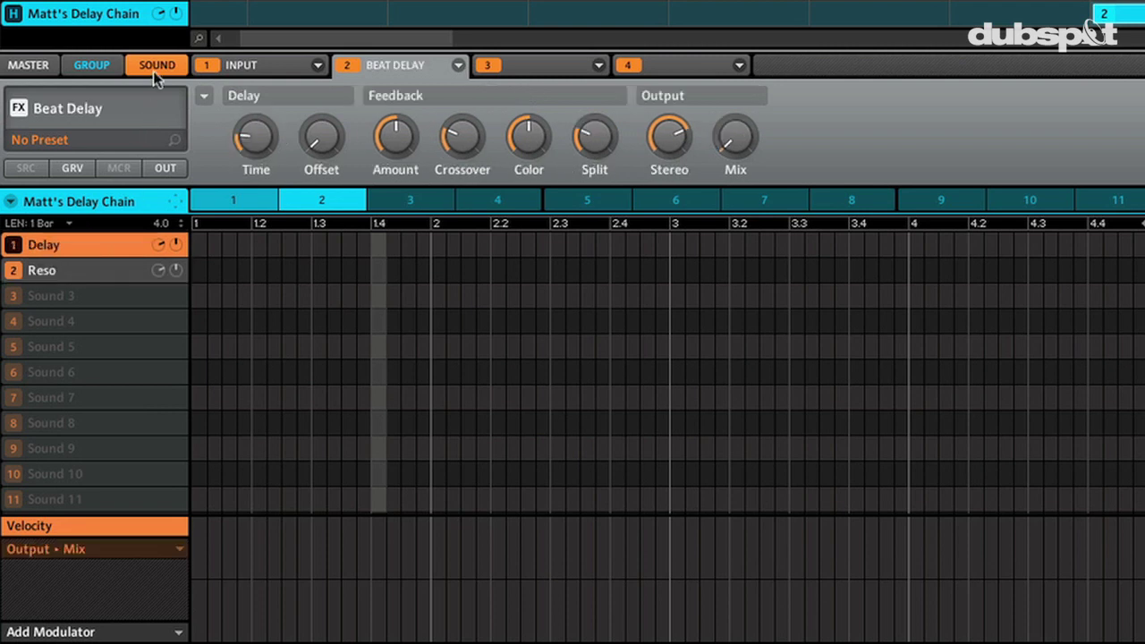
left_click(165, 168)
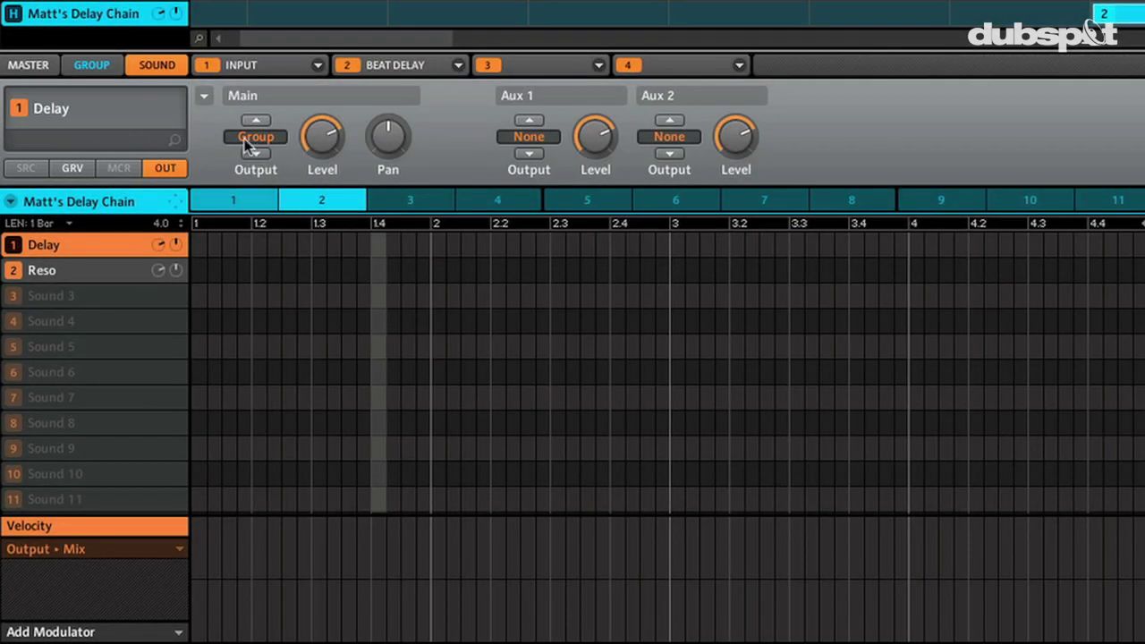
Route Delay's main output to H: Reso, then show Reso's Resochord parameters.
left_click(246, 136)
left_click(294, 225)
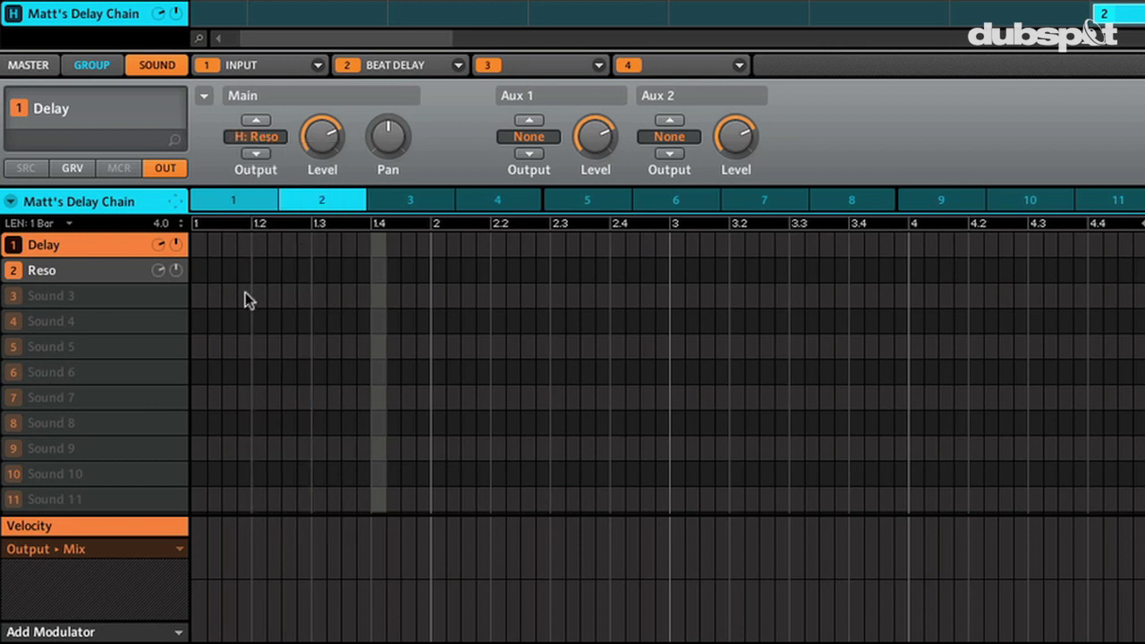
left_click(91, 273)
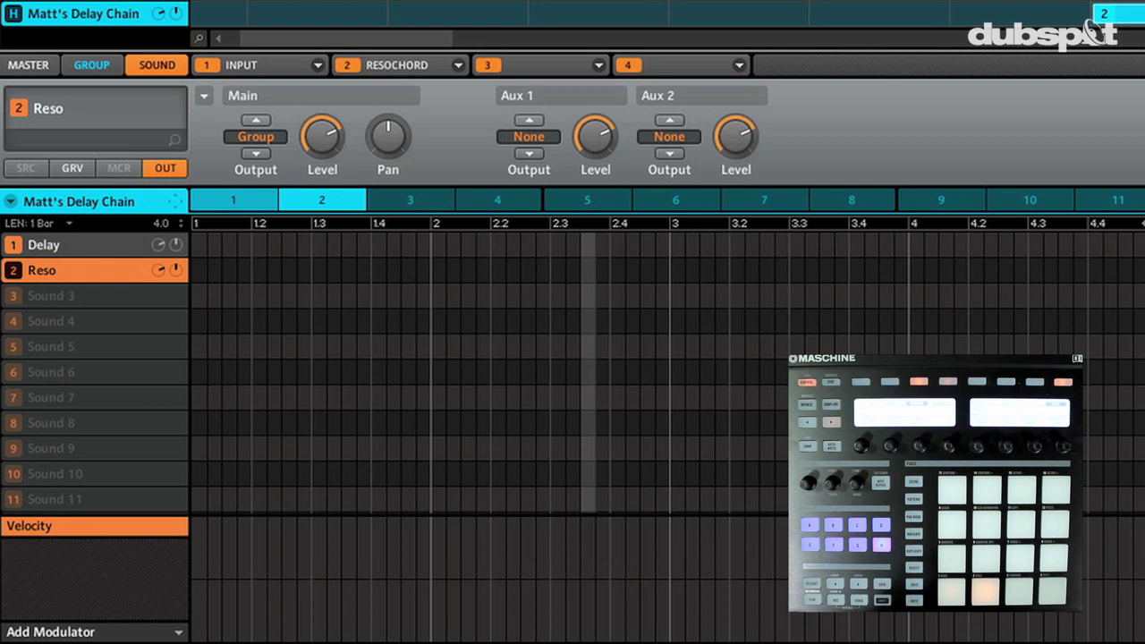
left_click(407, 68)
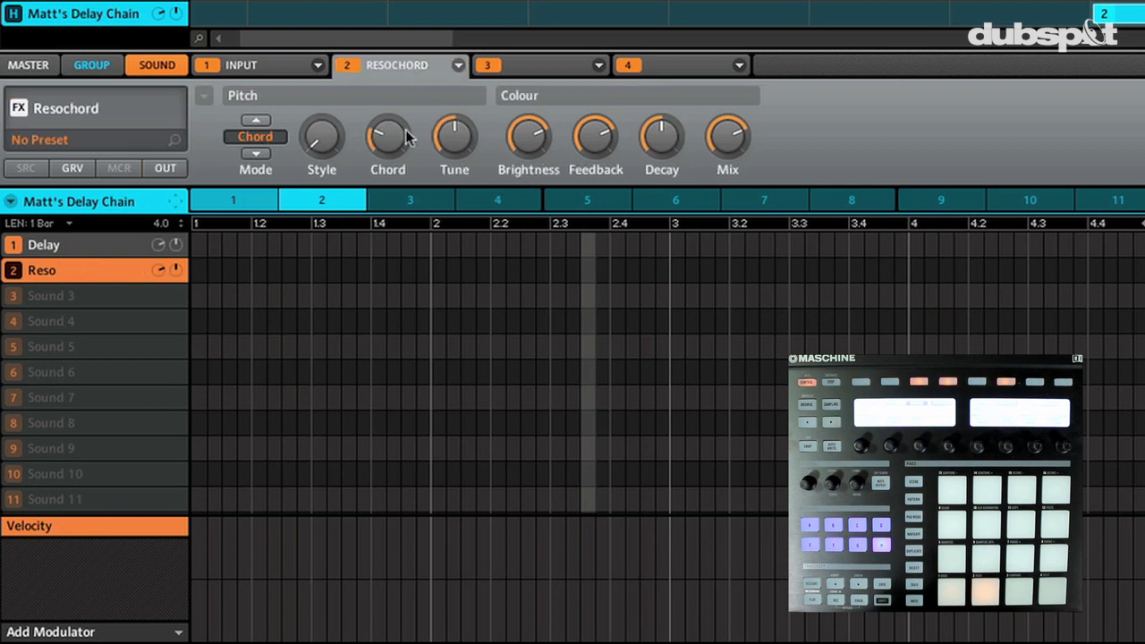
Change the Reso sound's Resochord Mode selector from Chord to String.
mouse_move(720, 136)
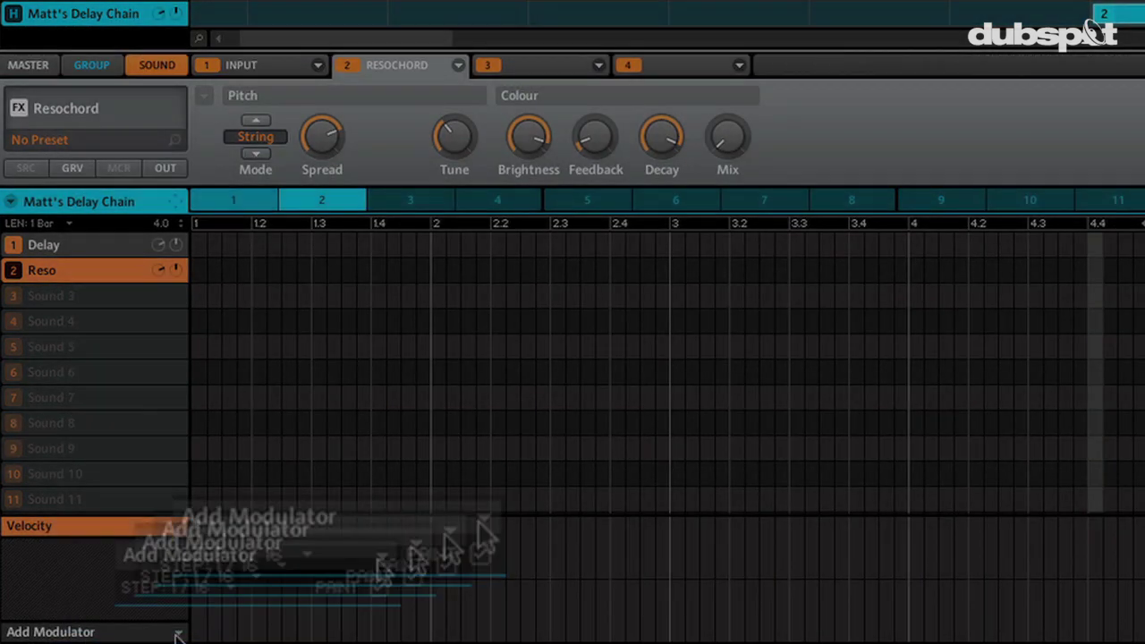
Close the modulation parameter list without adding a lane, then select the Delay sound.
left_click(178, 633)
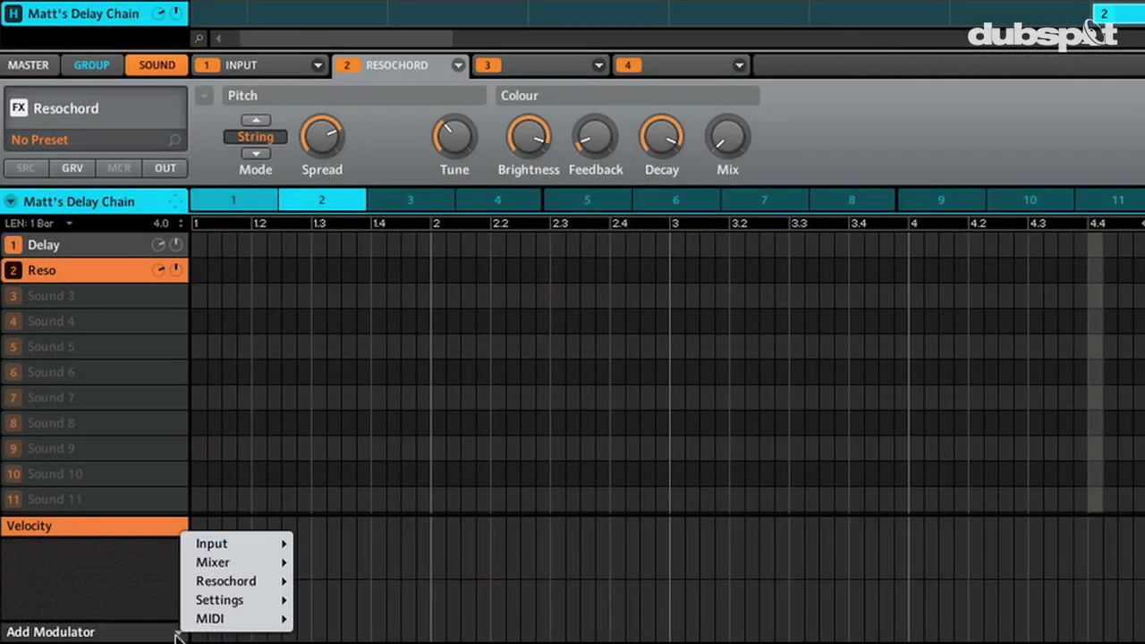
mouse_move(260, 586)
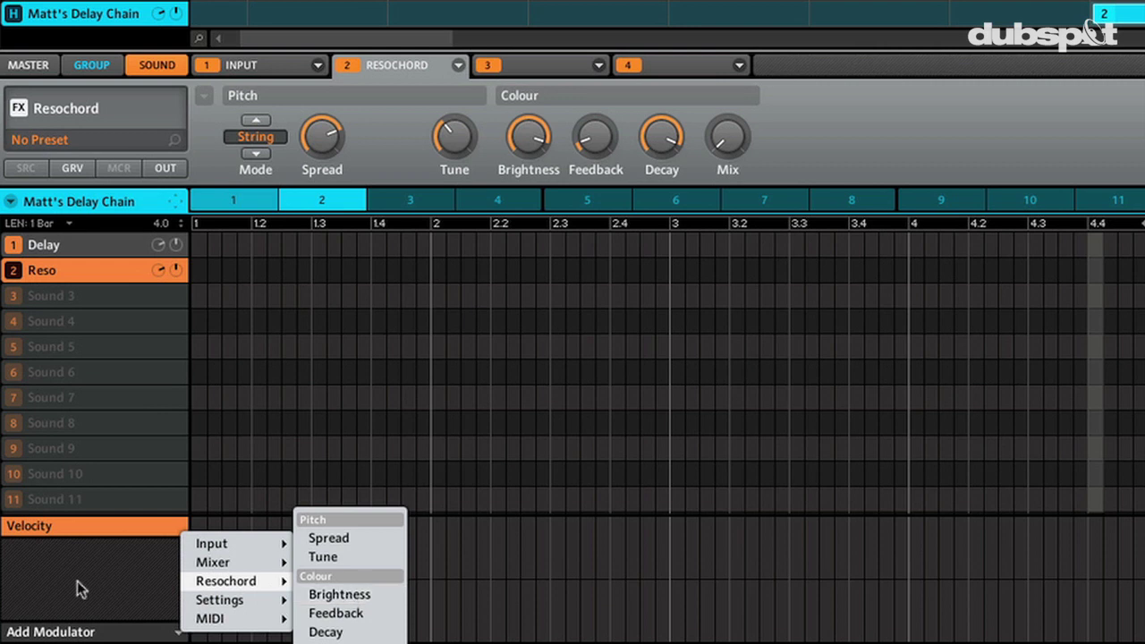
left_click(128, 582)
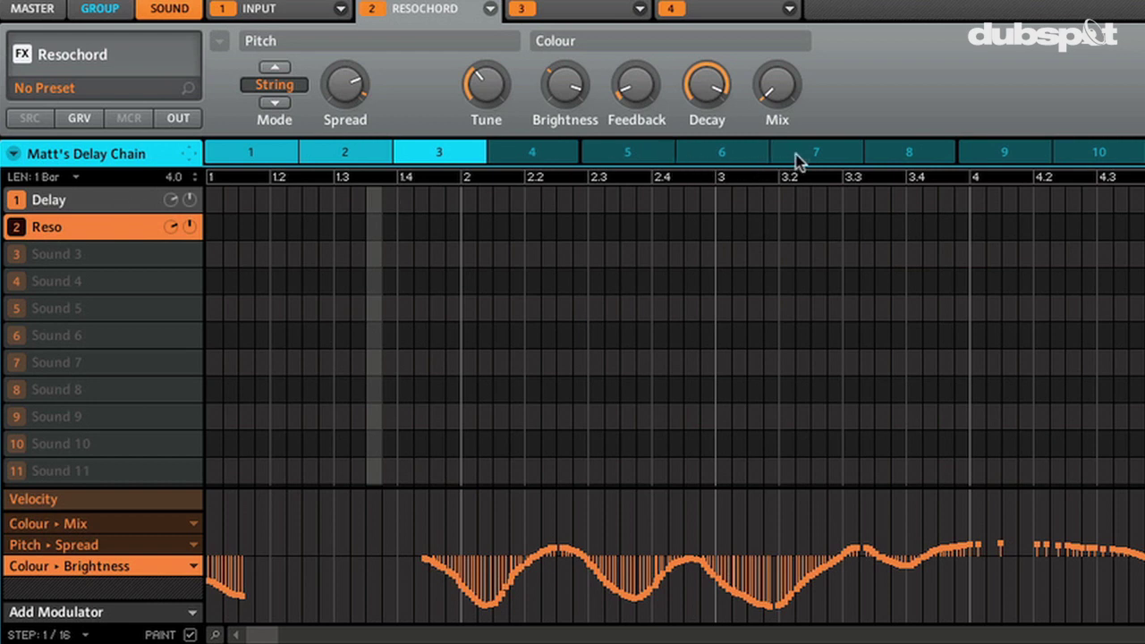
left_click(90, 200)
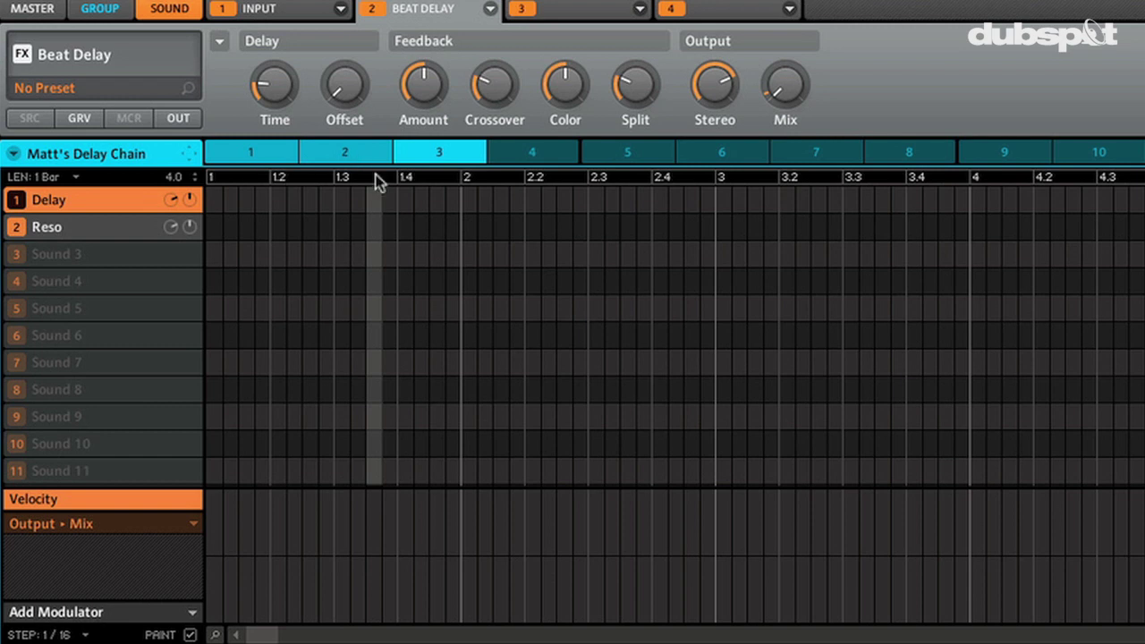
Load Input in Sound 3's first slot and Grain Stretch in the second, then rename it Stretch.
left_click(64, 259)
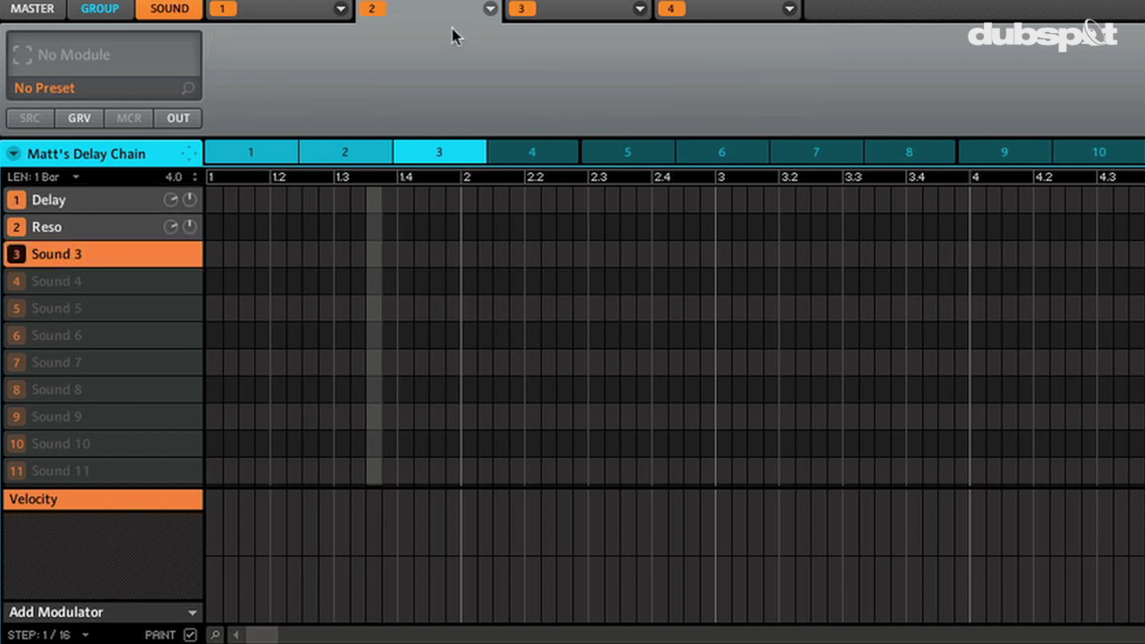
left_click(341, 9)
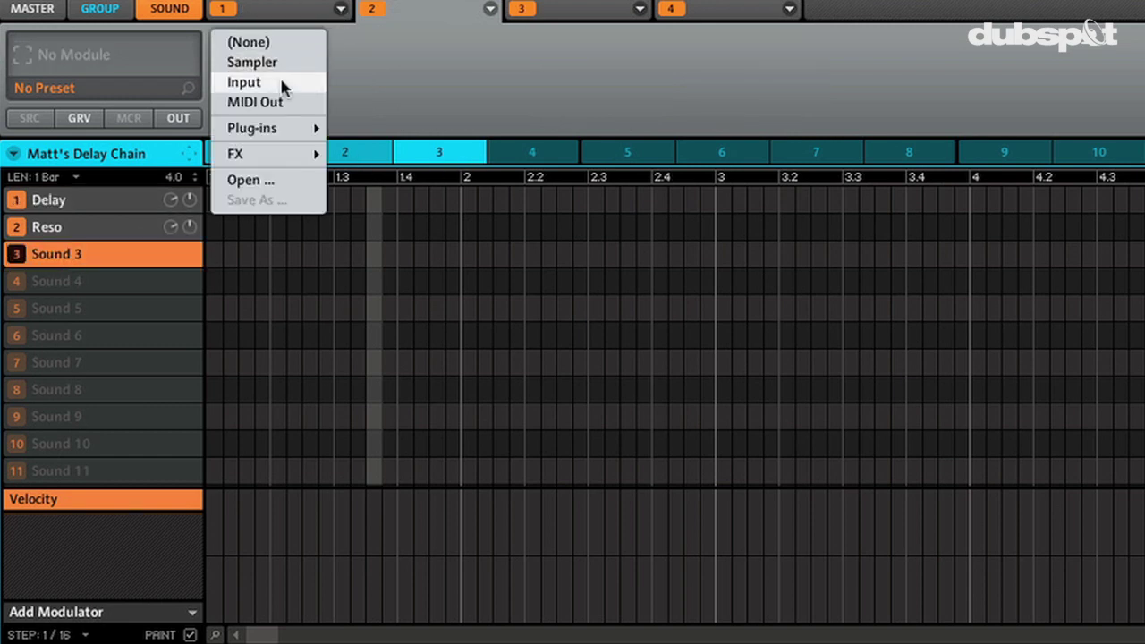
left_click(283, 82)
left_click(490, 9)
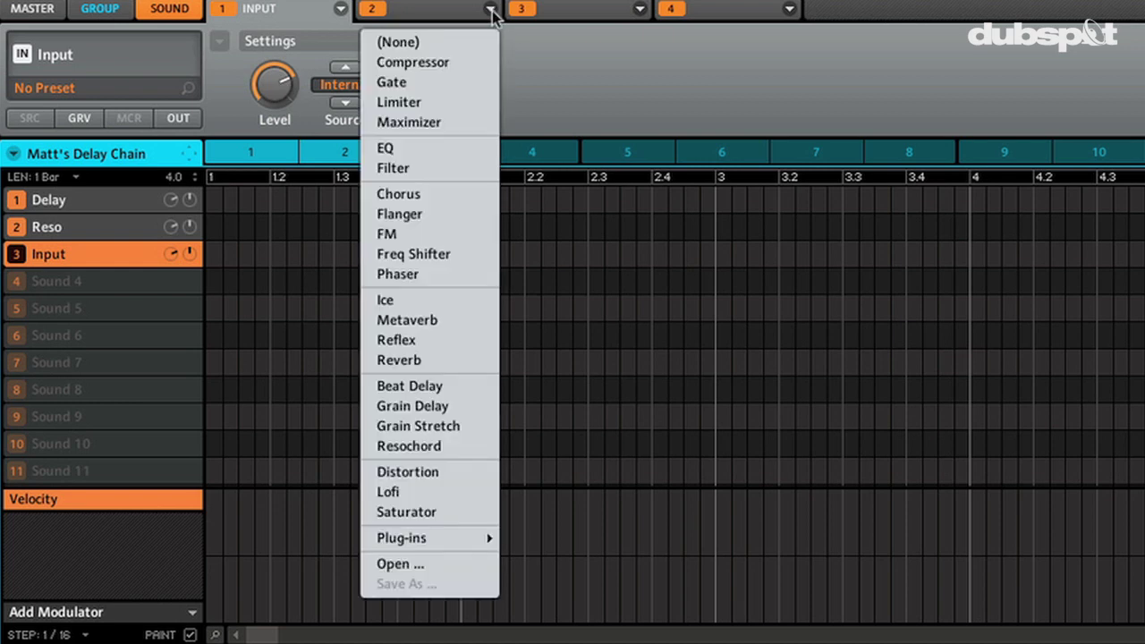
left_click(428, 428)
double_click(66, 251)
type("Stretch")
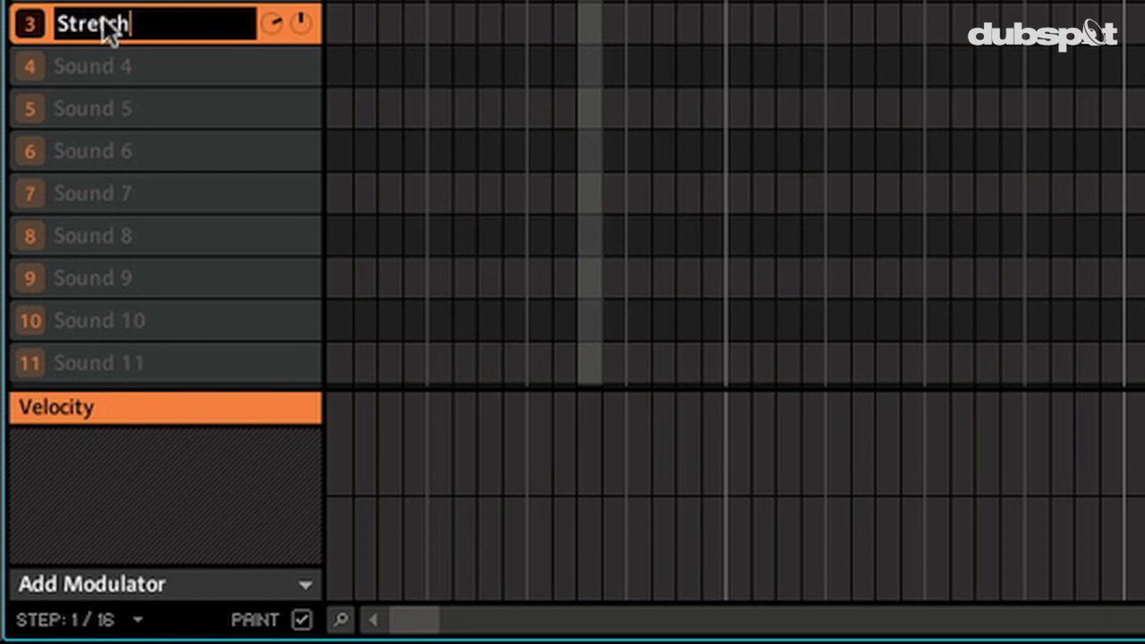
Show the Stretch sound's Grain Stretch parameters and switch the effect off.
left_click(301, 584)
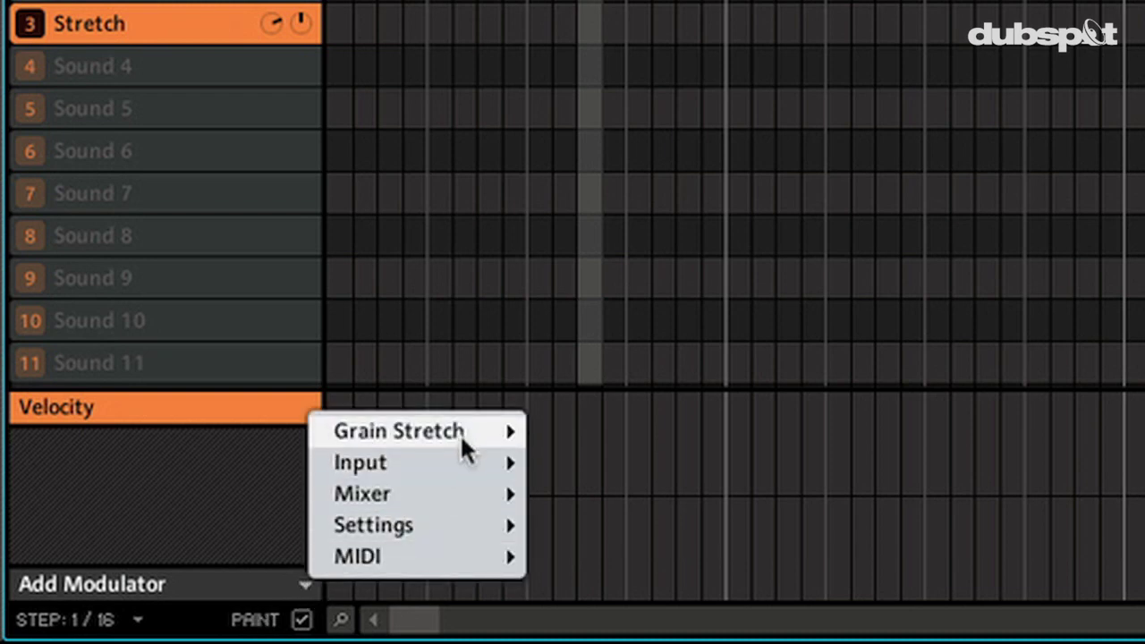
mouse_move(467, 438)
left_click(596, 332)
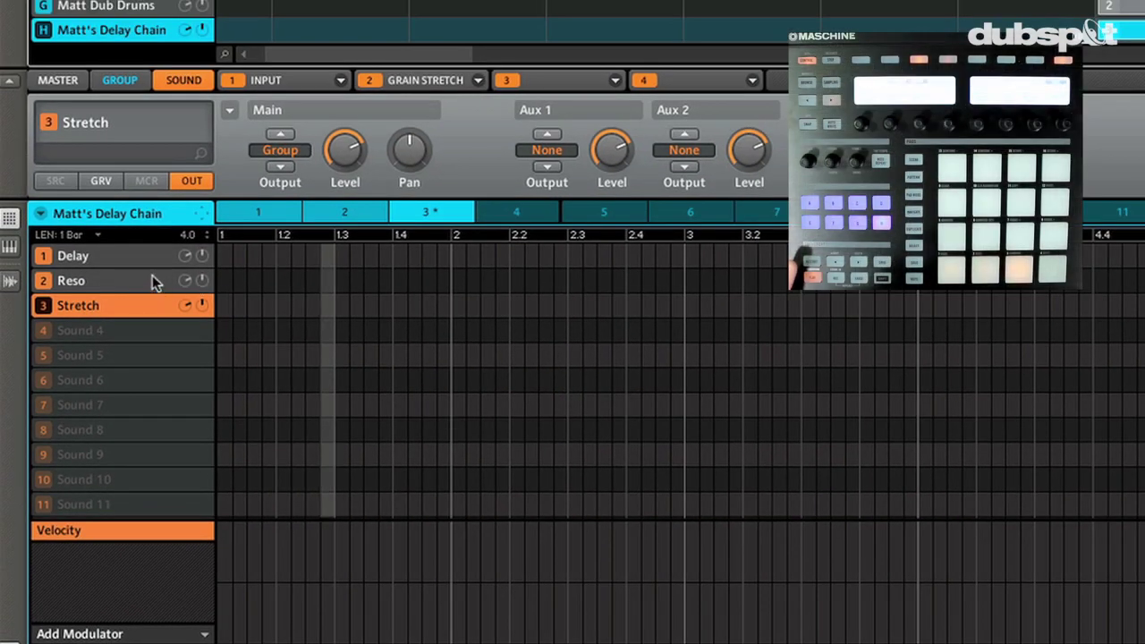
left_click(434, 79)
left_click(270, 152)
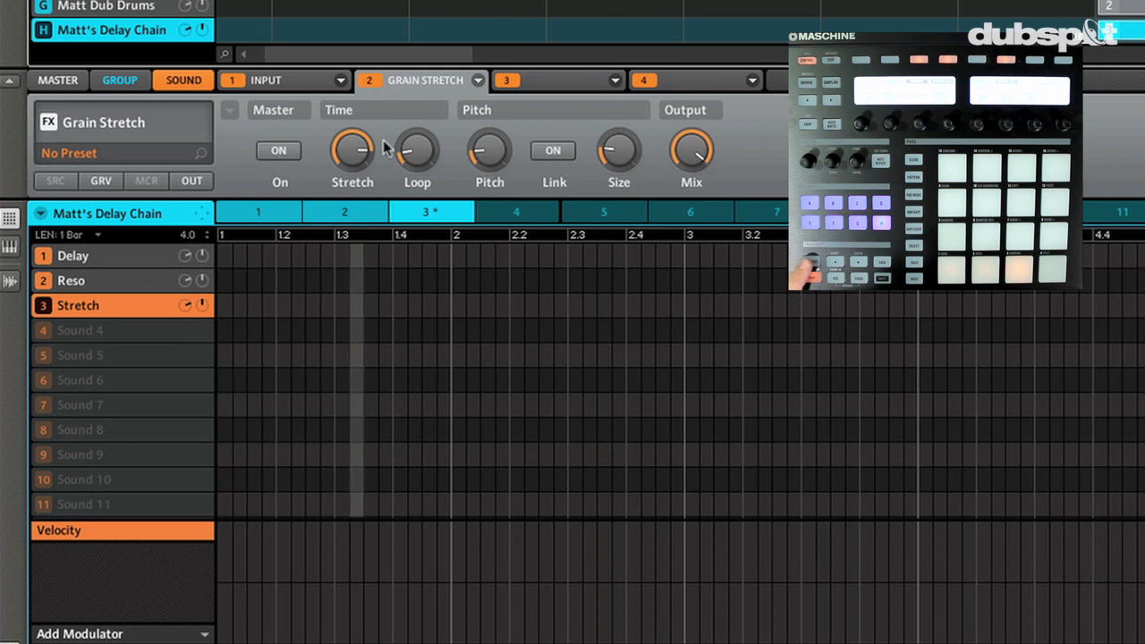
Add a Grain Stretch On lane with drawn on/off steps, then record Loop, Pitch and Size moves.
left_click(205, 632)
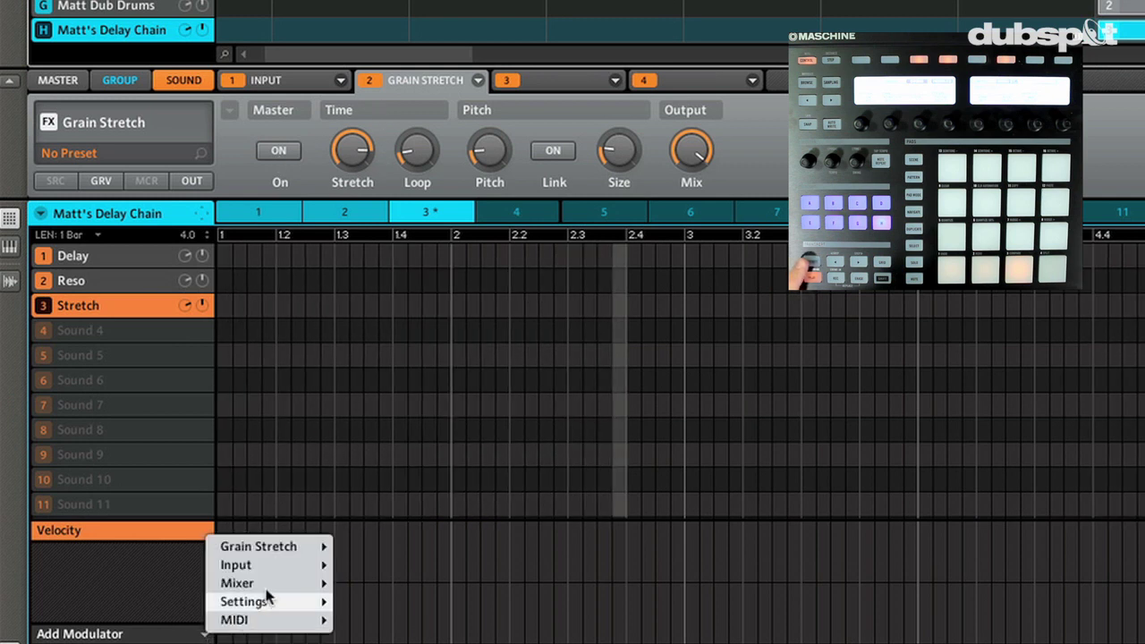
mouse_move(317, 546)
left_click(363, 486)
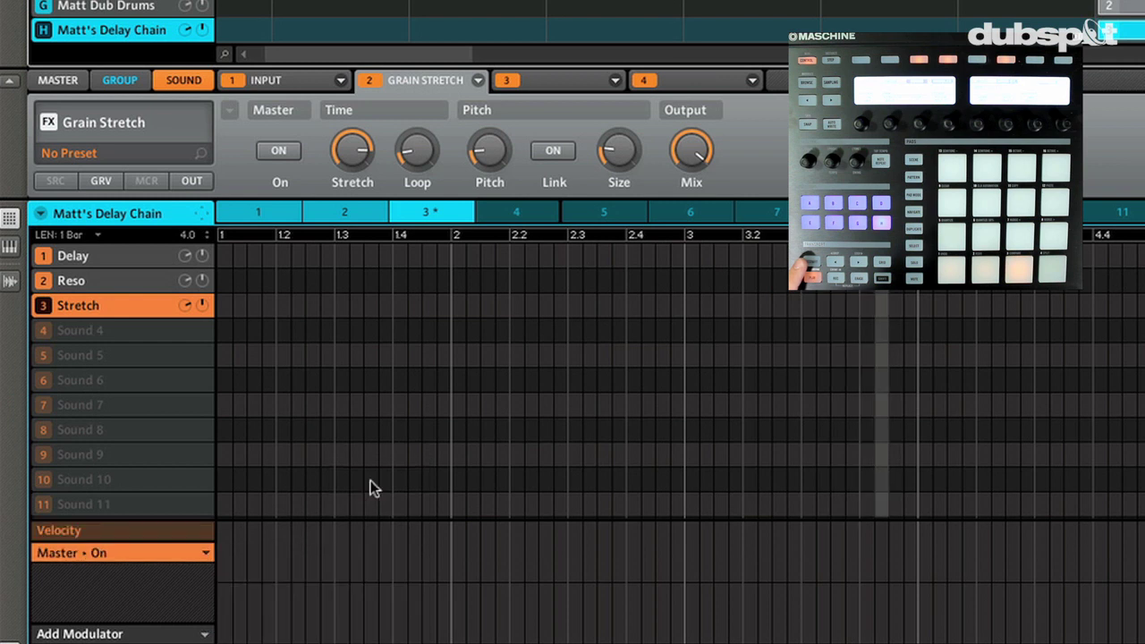
mouse_move(466, 554)
left_mouse_down()
mouse_move(507, 537)
mouse_move(556, 535)
mouse_move(573, 553)
mouse_move(642, 542)
mouse_move(659, 585)
mouse_move(890, 582)
mouse_move(901, 512)
mouse_move(1002, 594)
mouse_move(1105, 635)
mouse_move(1138, 523)
left_mouse_up()
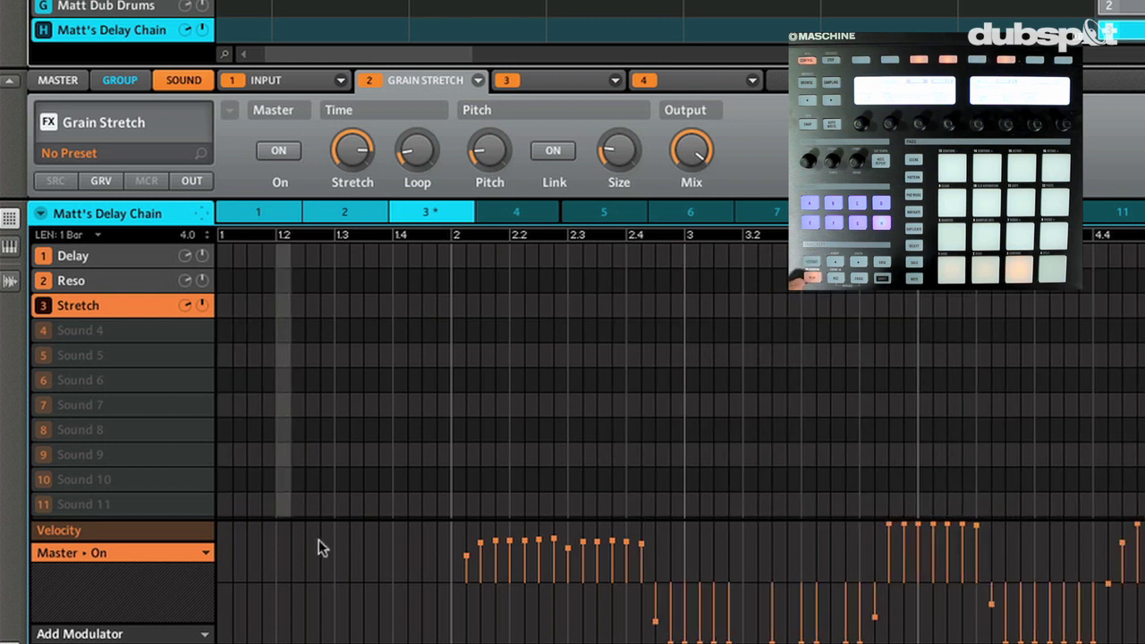
left_click_drag(417, 151, 479, 120)
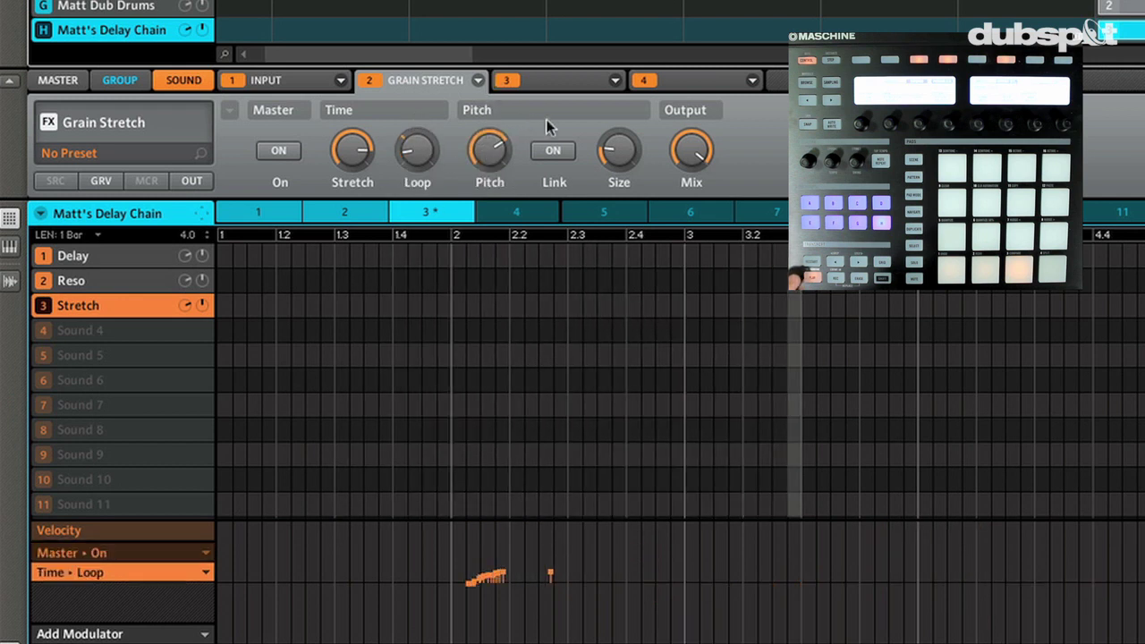
mouse_move(618, 151)
left_mouse_down()
mouse_move(625, 90)
mouse_move(631, 158)
left_mouse_up()
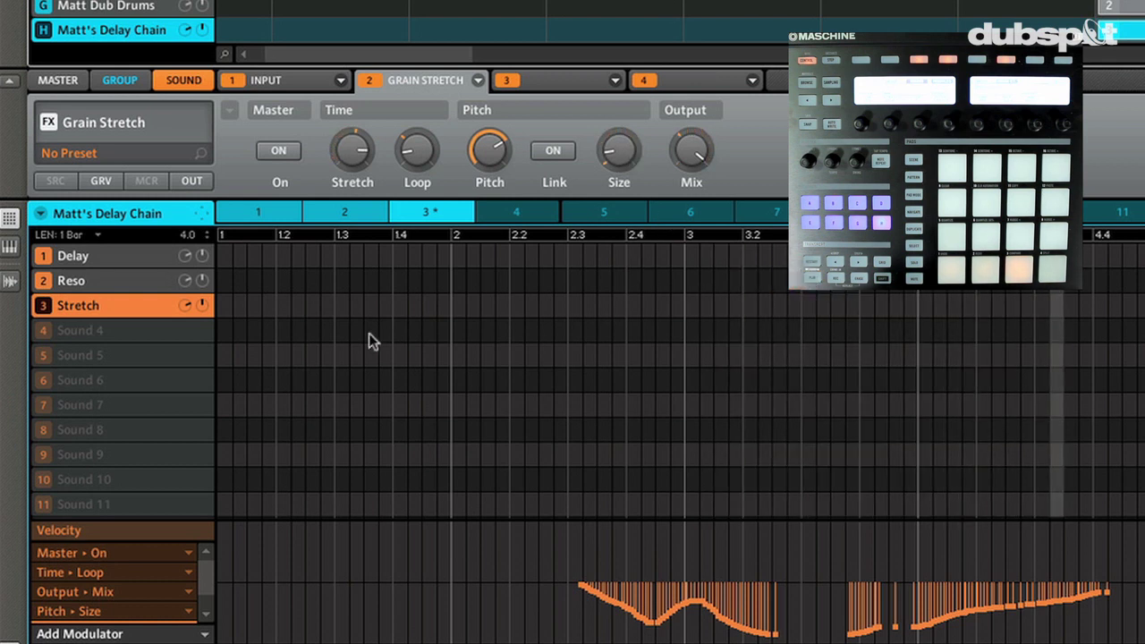
Return to the Delay sound and dismiss the pattern options list by clicking pattern 3.
left_click(103, 336)
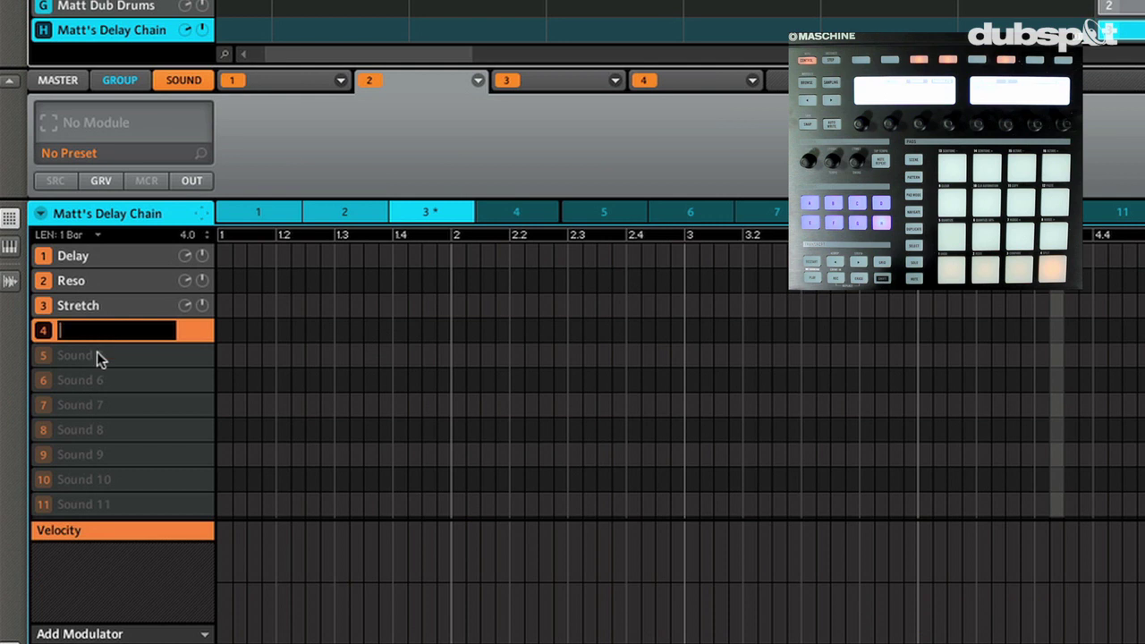
left_click(92, 356)
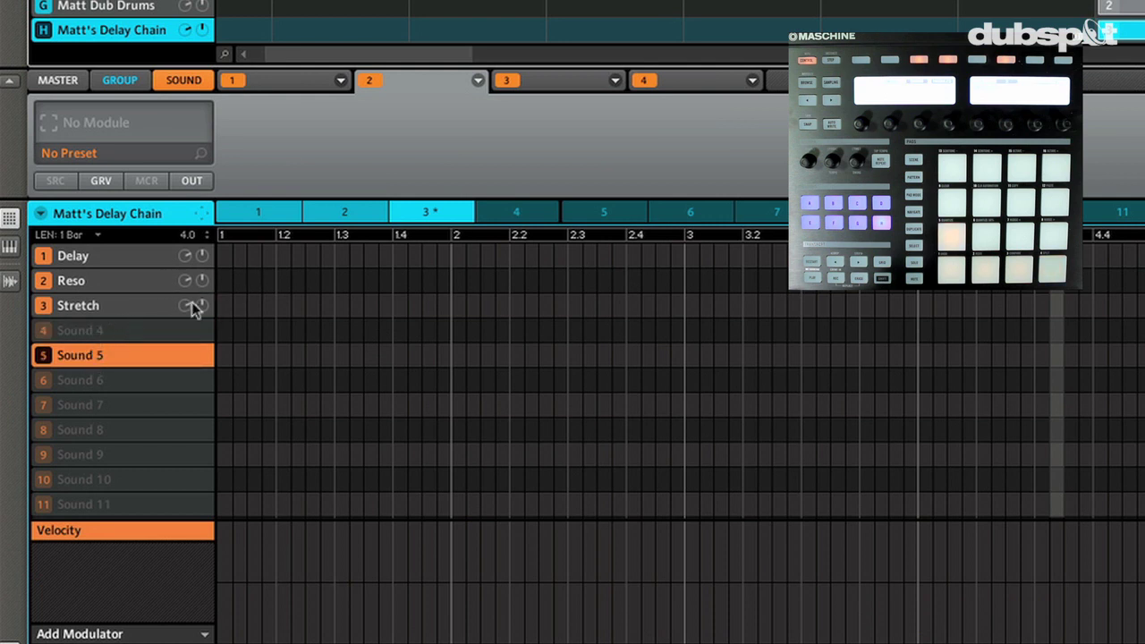
left_click(117, 255)
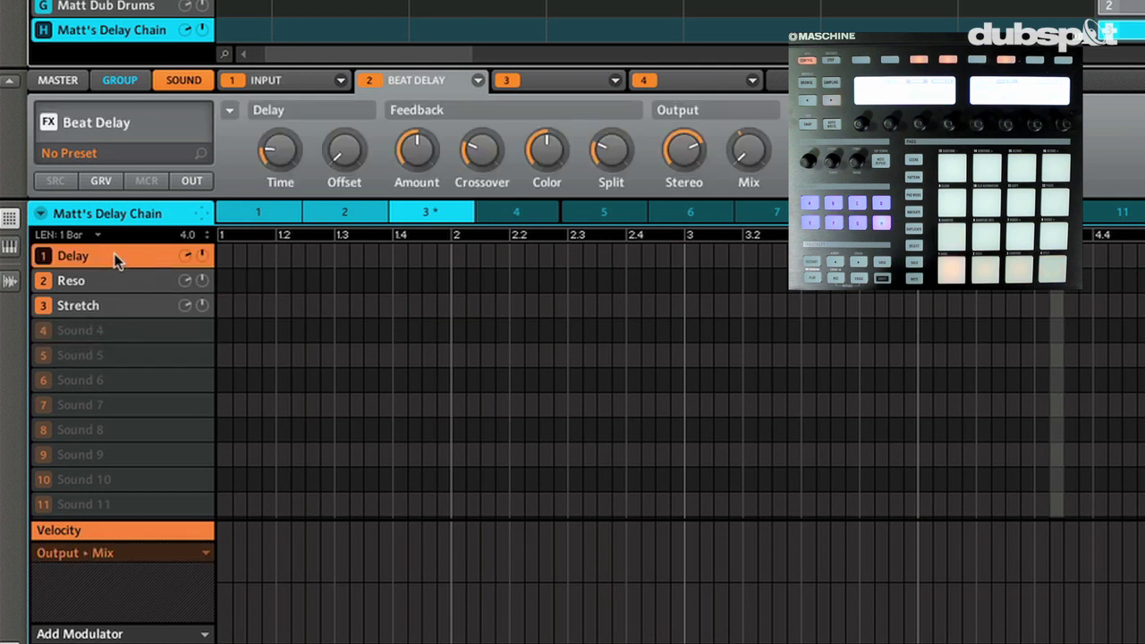
left_click(40, 213)
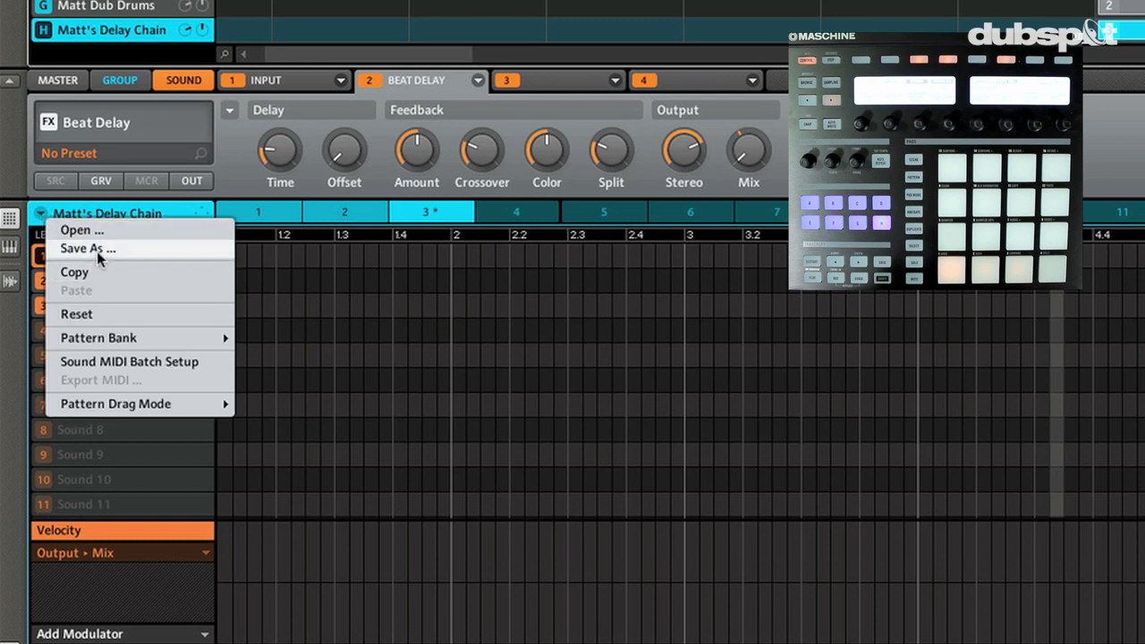
left_click(398, 213)
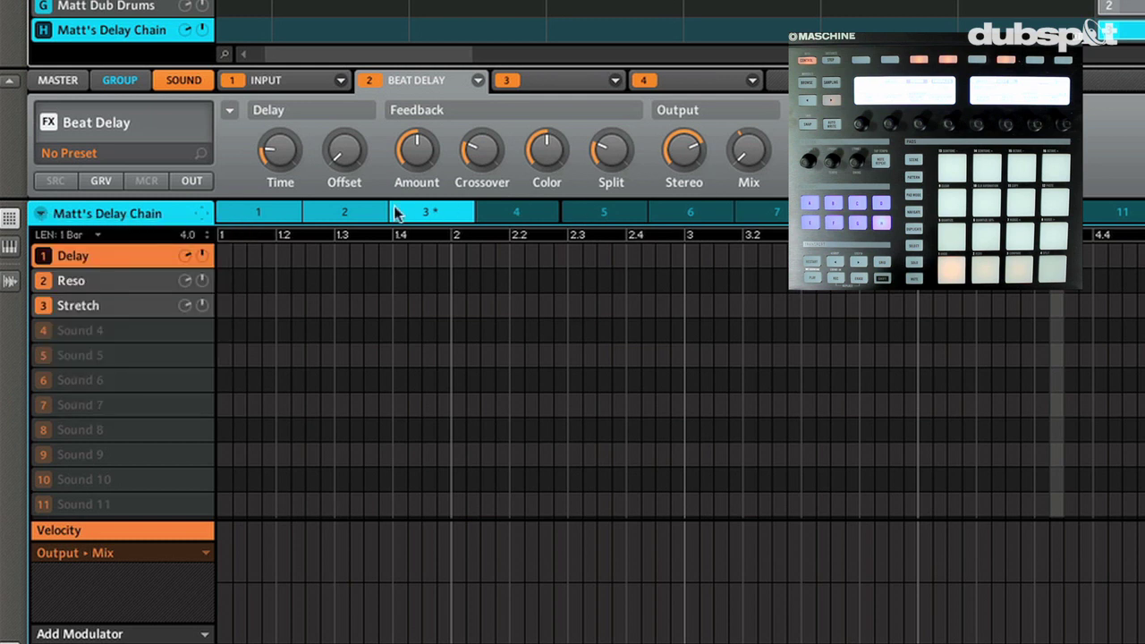